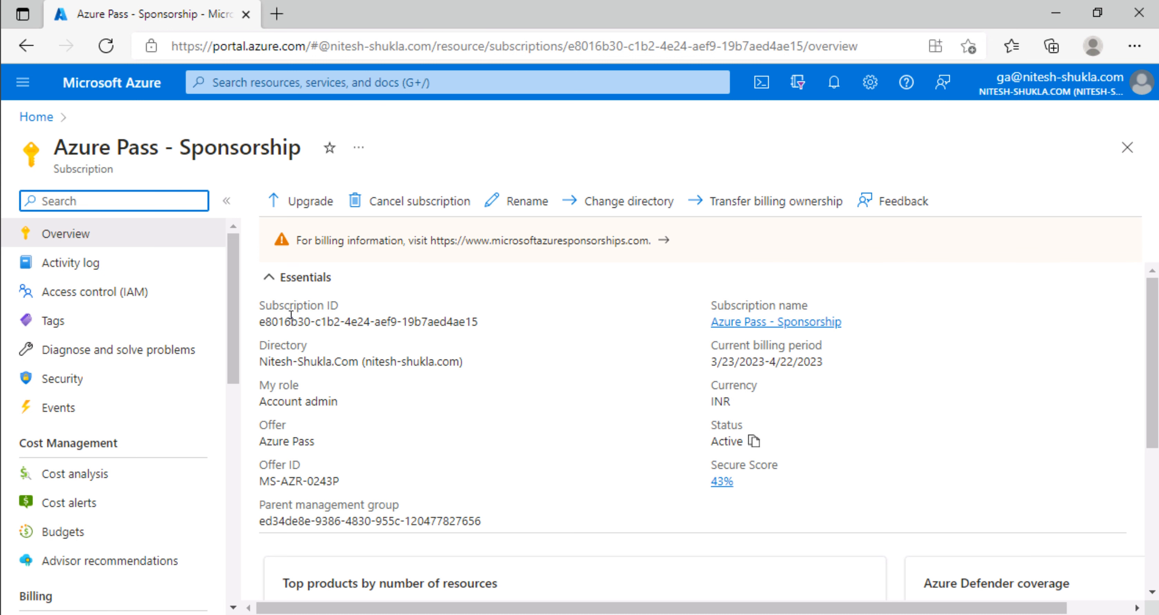
Step: Return from the Azure Pass - Sponsorship subscription overview to the portal Home page
click(34, 117)
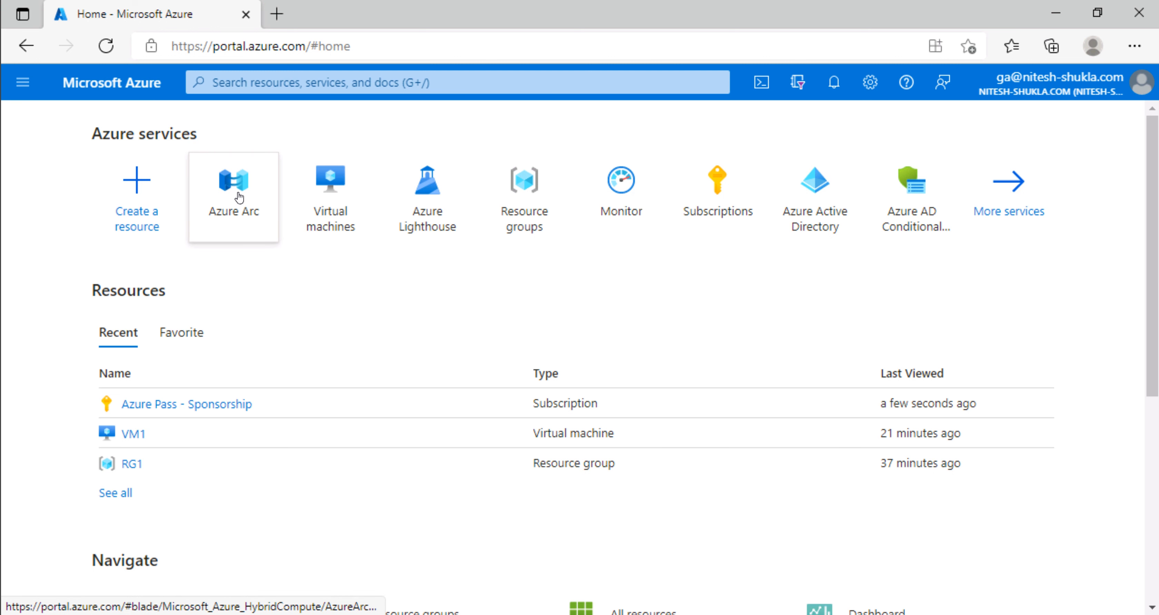
Step: Search 'log', open the empty Log Analytics workspaces list, and start a new workspace
click(437, 84)
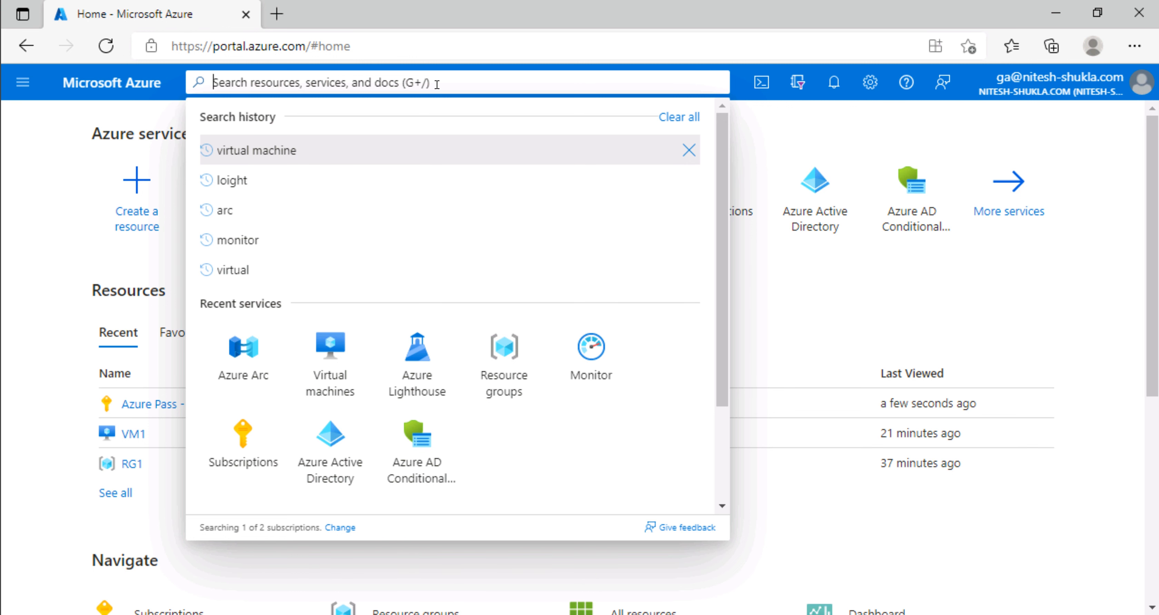
text(log)
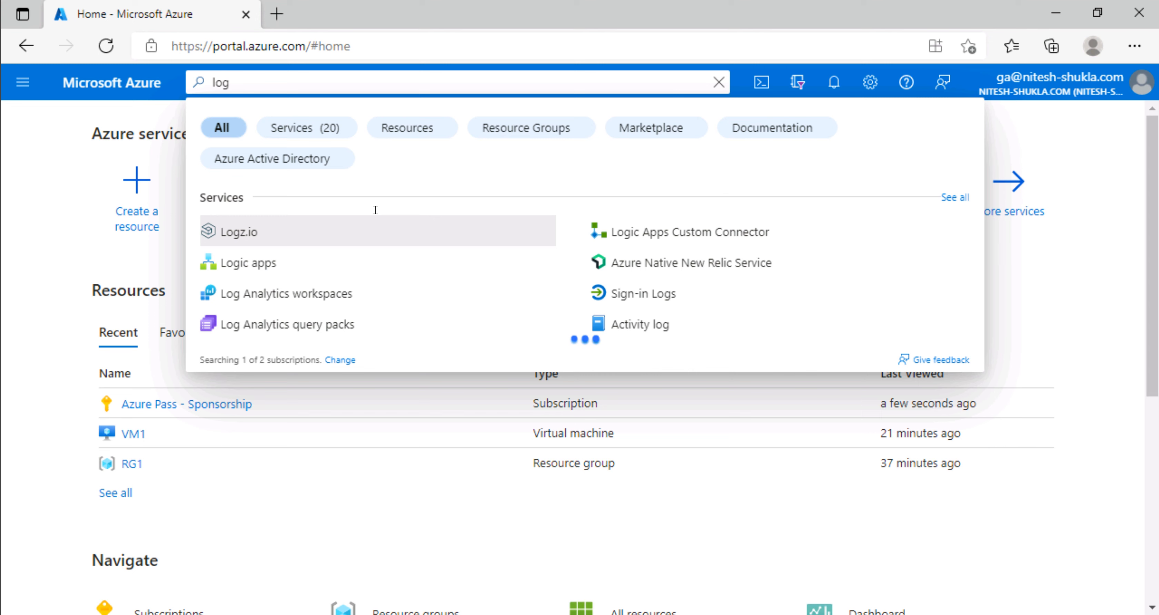
click(316, 294)
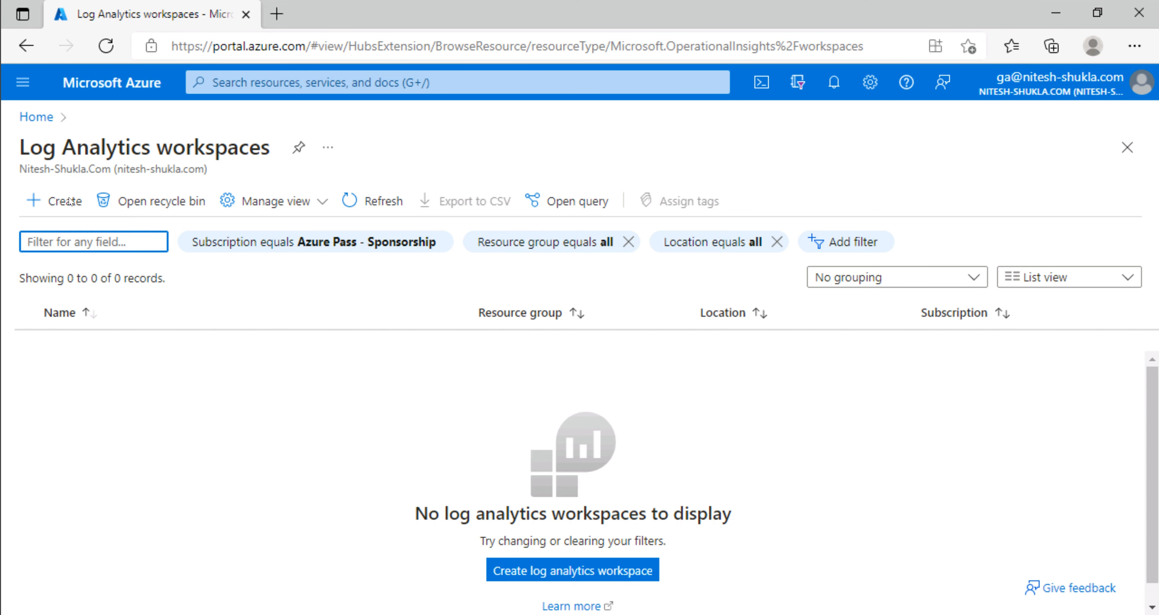
click(63, 203)
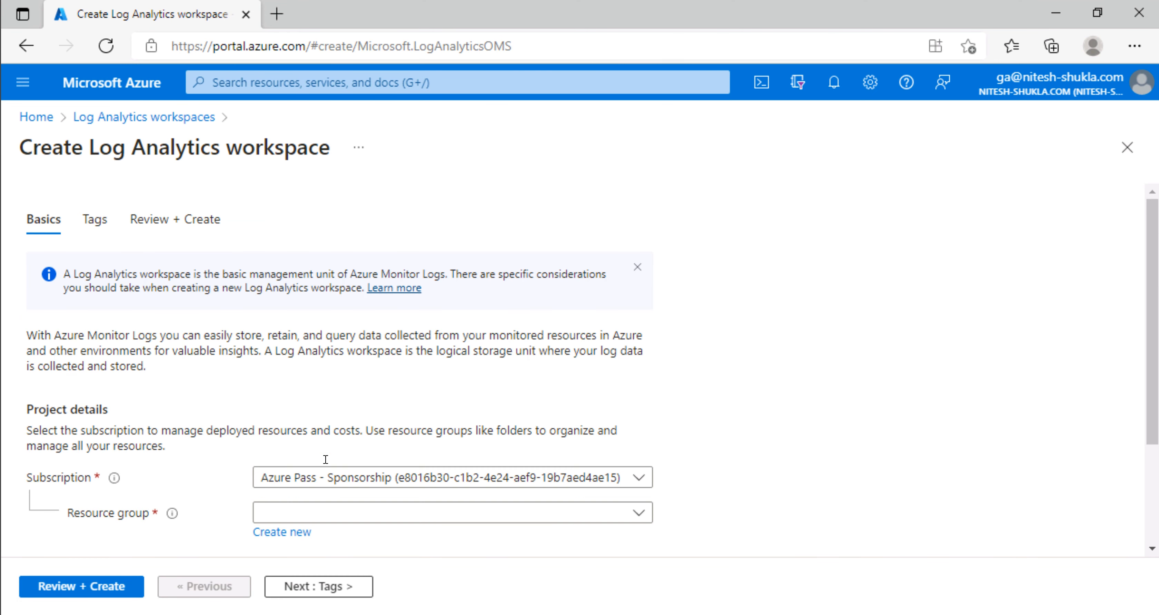
Step: Create a new resource group named loganalytics-rg for the workspace
scroll(333, 468, down, 3)
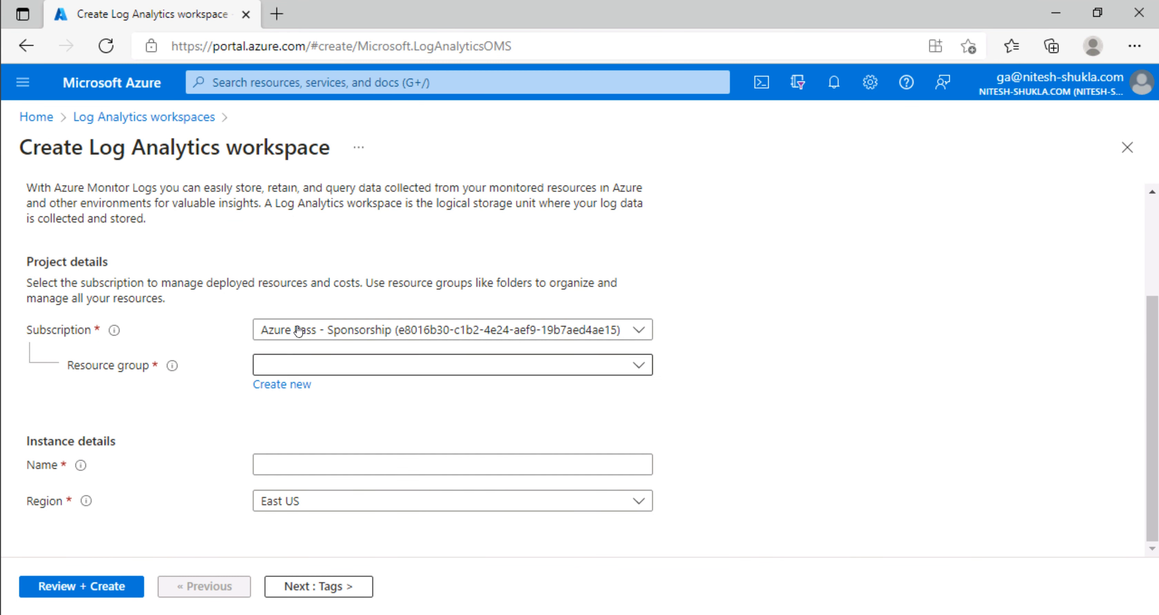
click(309, 369)
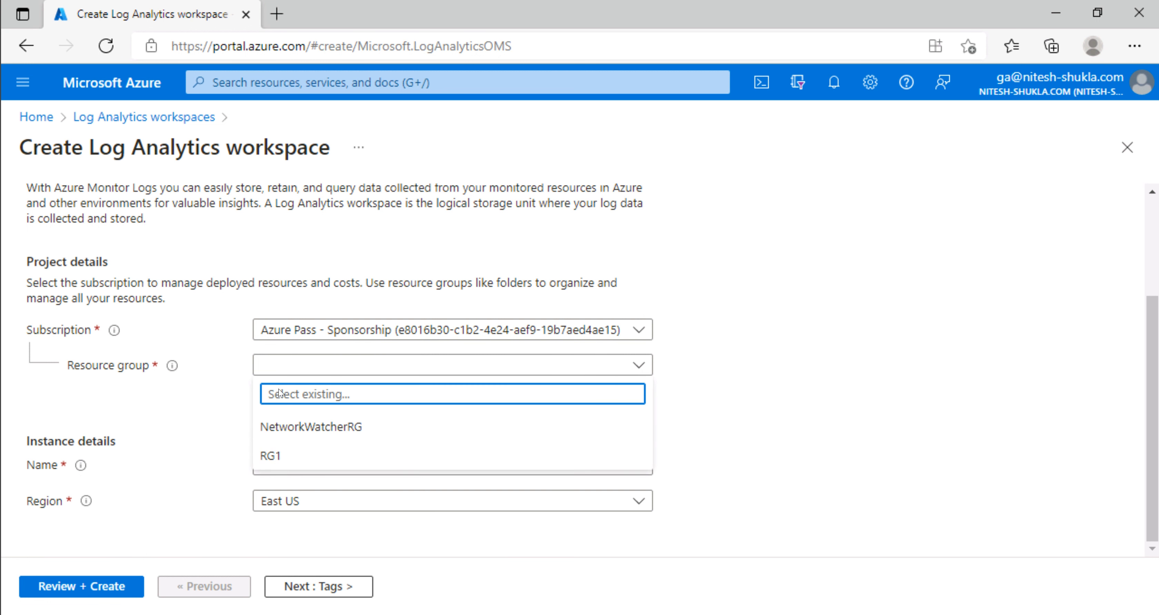
click(280, 386)
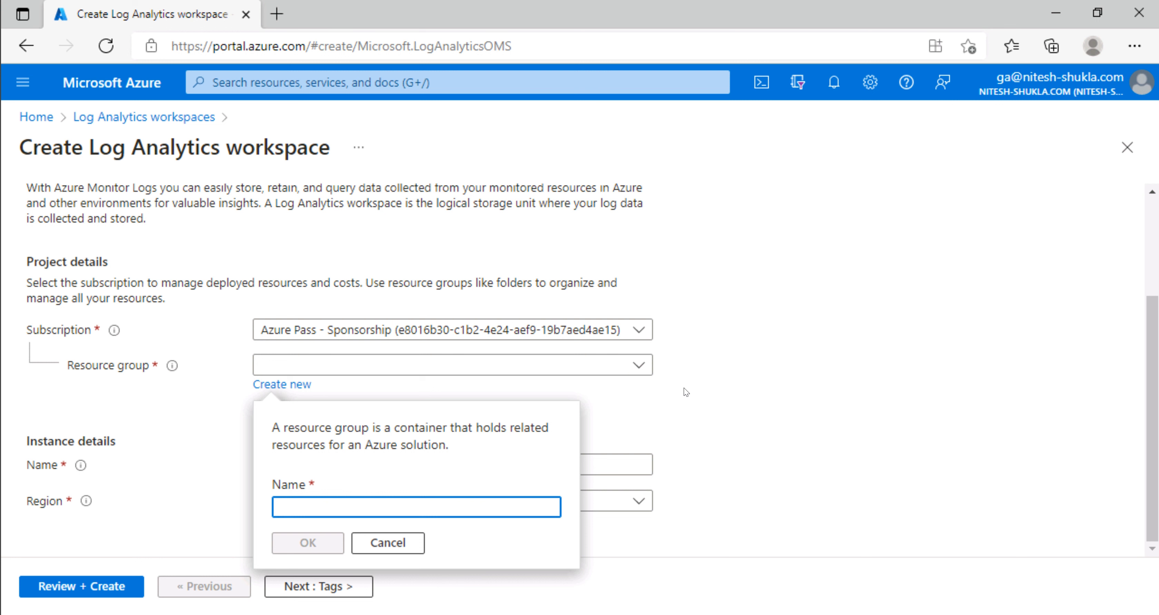
text(l)
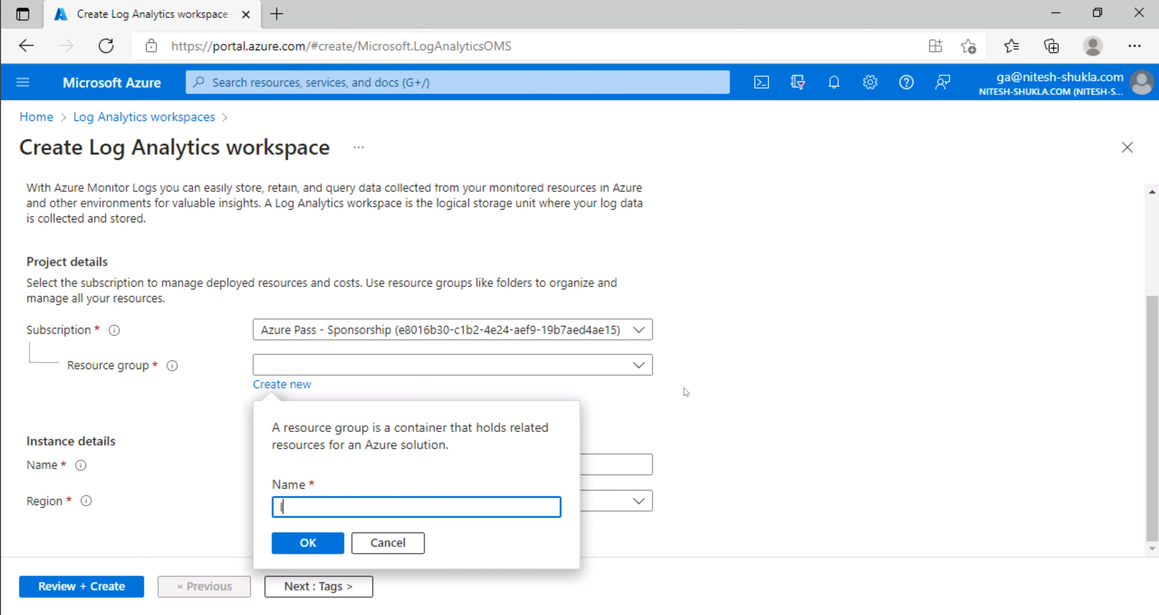
text(oganalytics-rg)
click(317, 542)
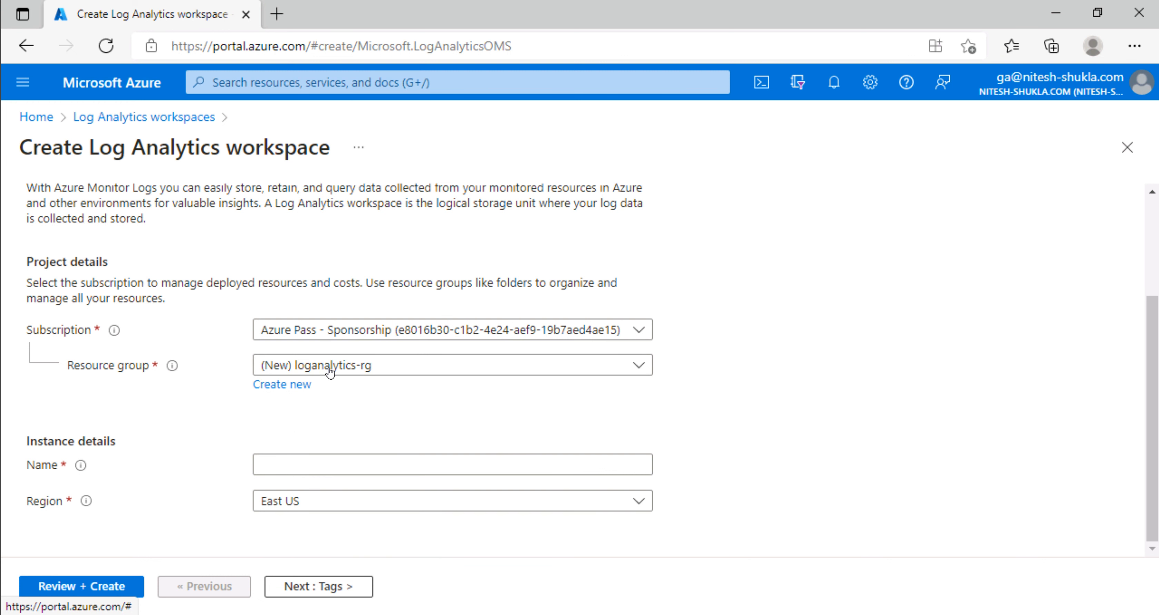
Step: Name the workspace loganalyticsnitshu and run Review + Create validation
click(321, 467)
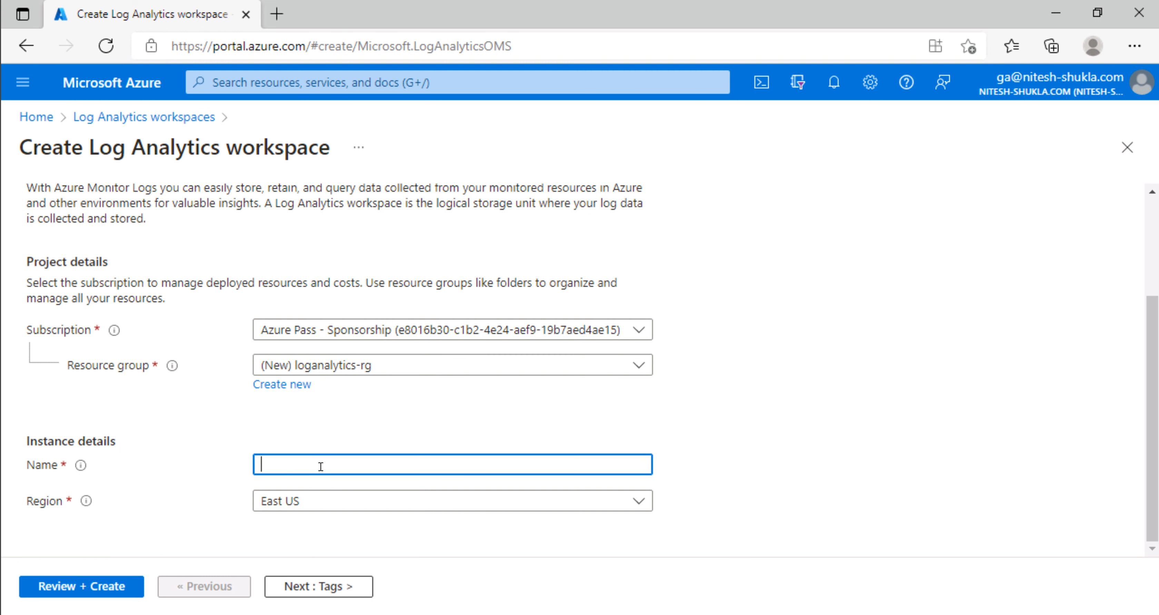
text(loganalyticsnitshu)
click(96, 594)
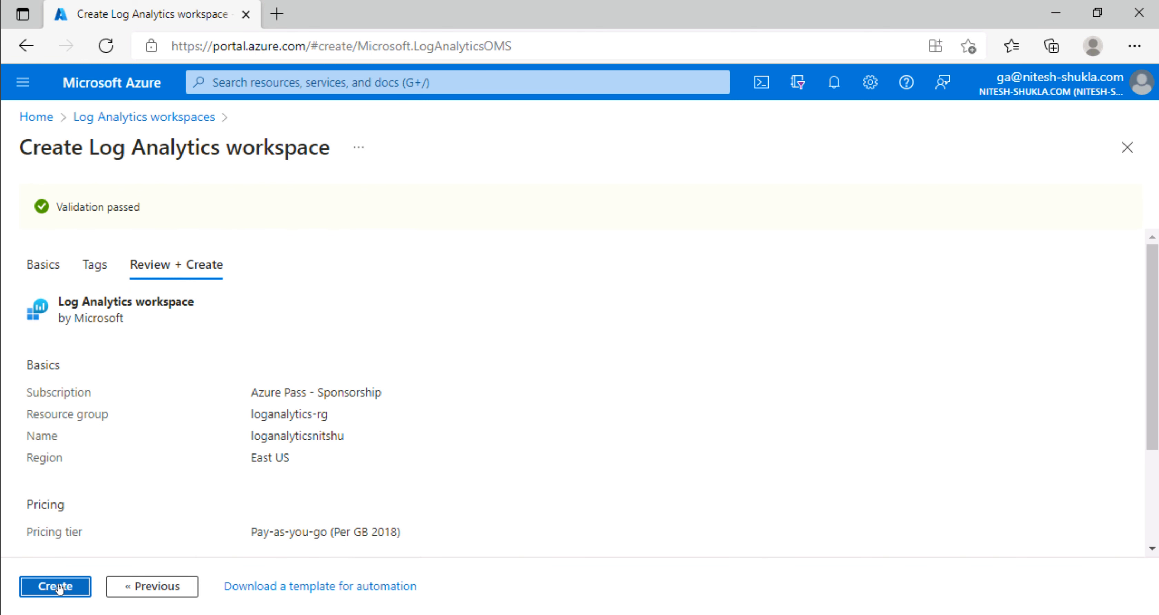
Step: Create the loganalyticsnitshu workspace and wait for its deployment to complete
click(57, 586)
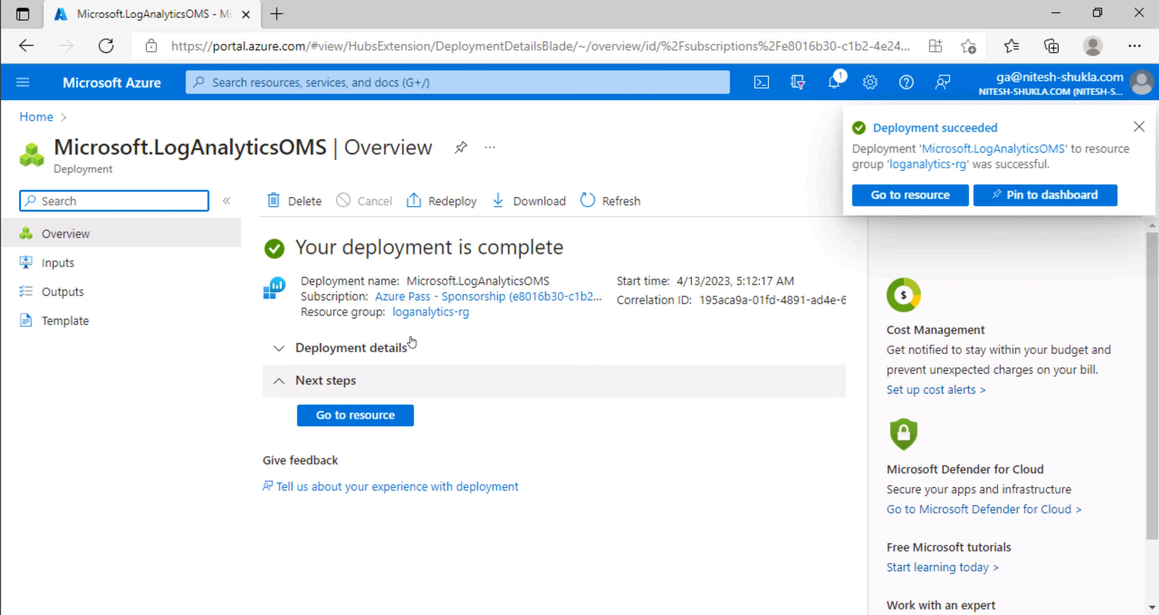
Step: Check loganalyticsnitshu's Agents page shows 0 Windows computers, then return Home
click(280, 352)
click(355, 420)
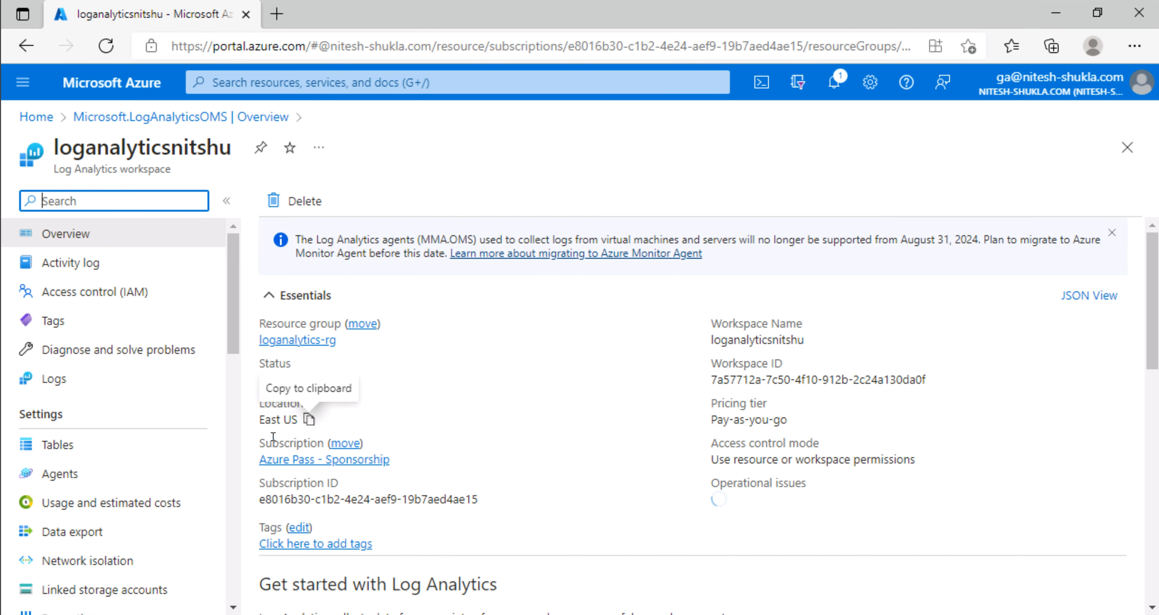
click(68, 482)
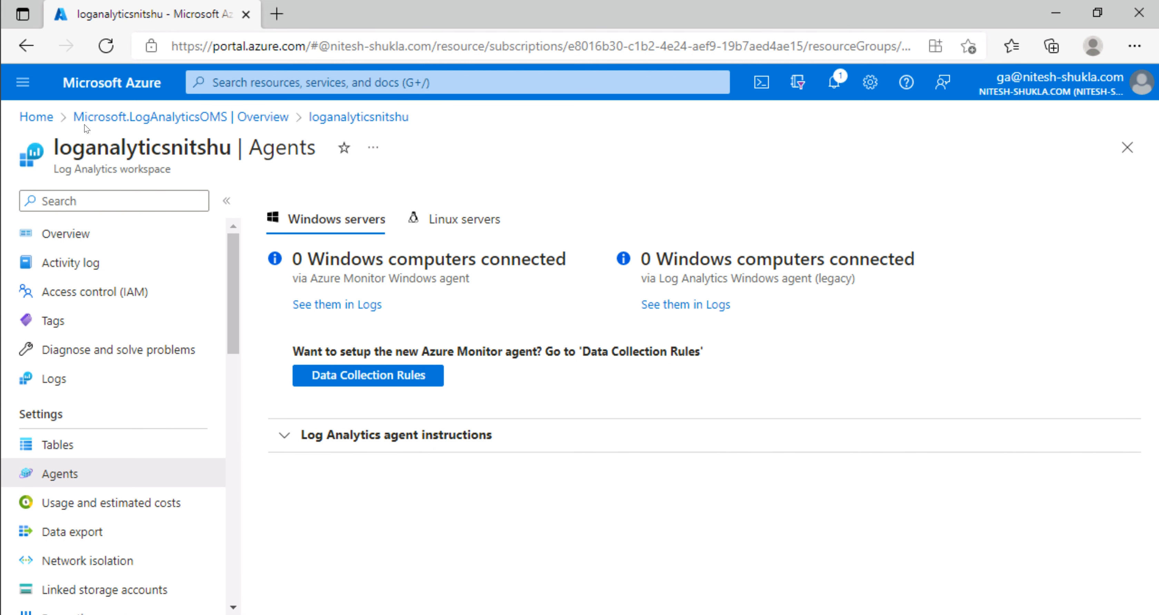
click(36, 117)
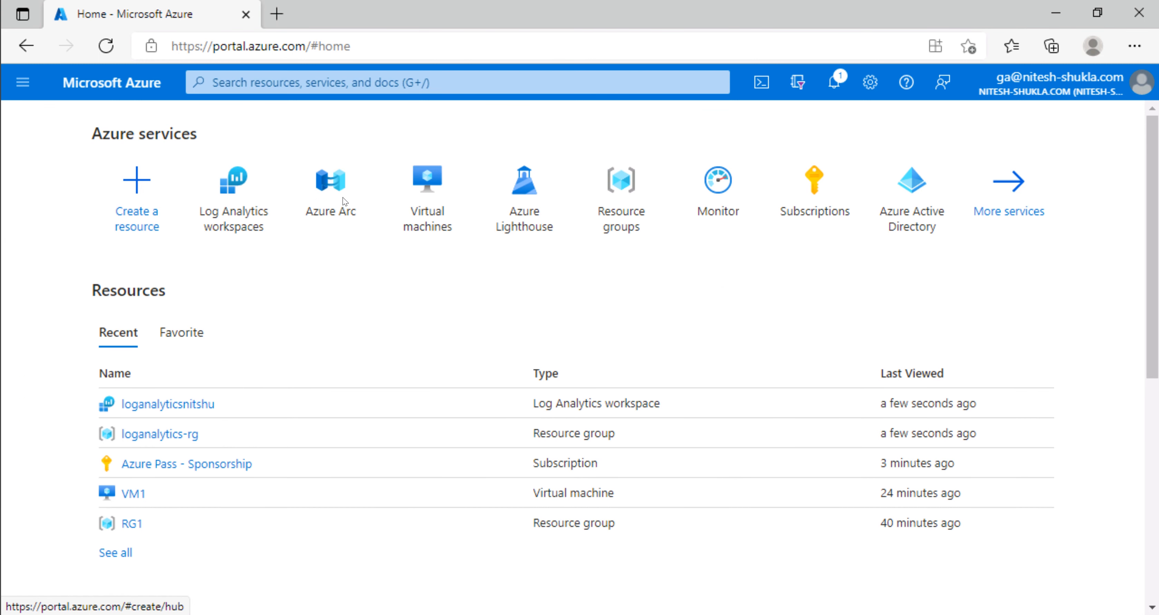
Step: Open Azure Arc and choose Add on the Infrastructure Servers card
click(342, 185)
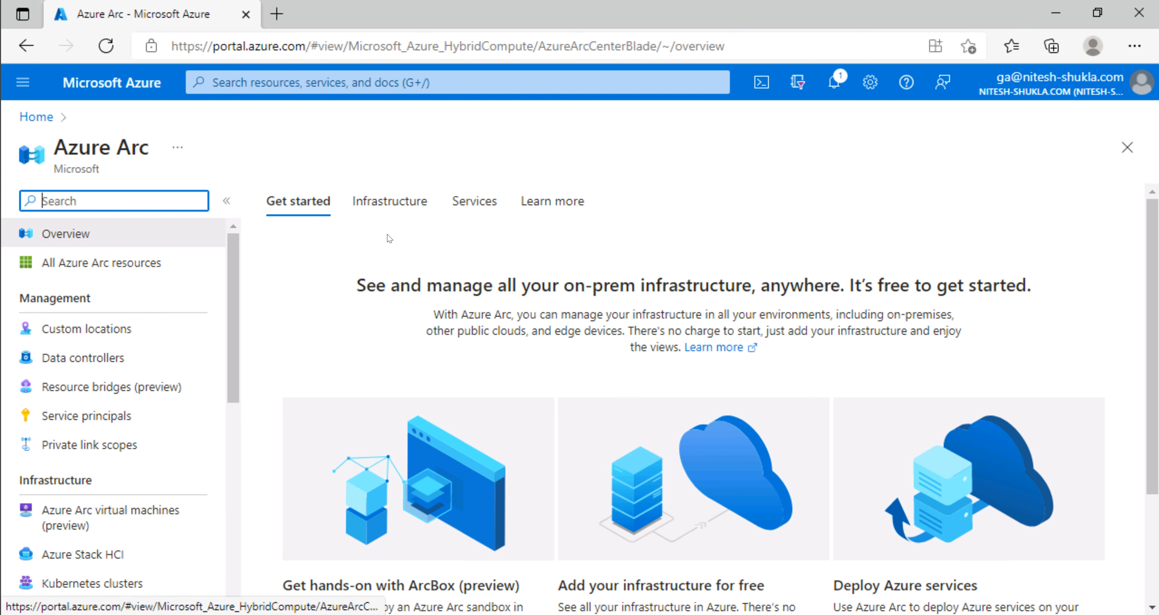
click(397, 208)
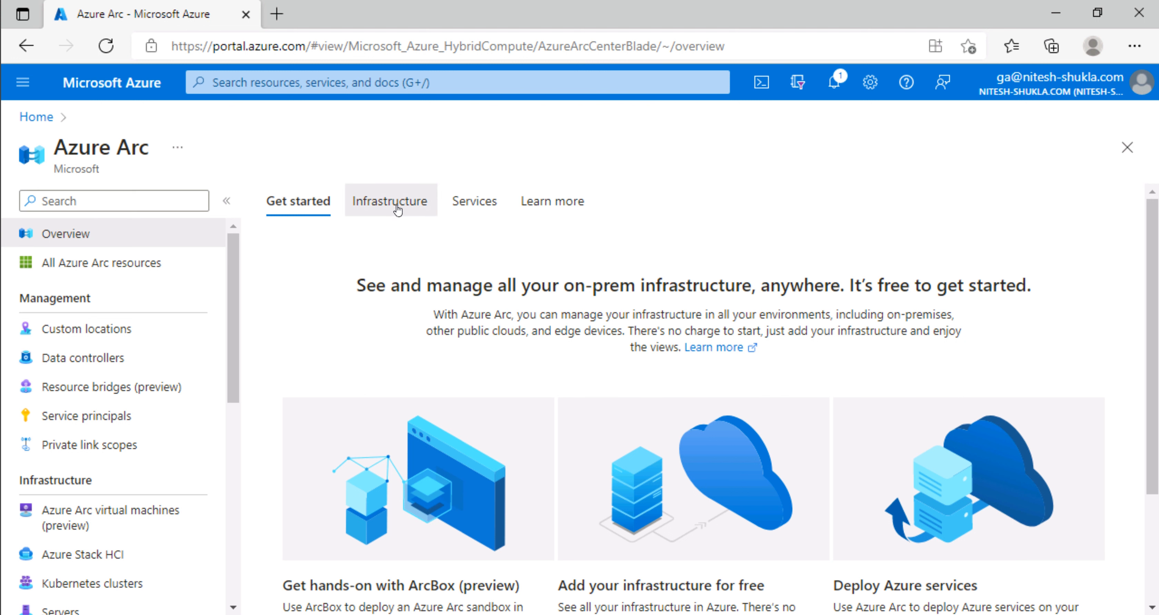
click(485, 208)
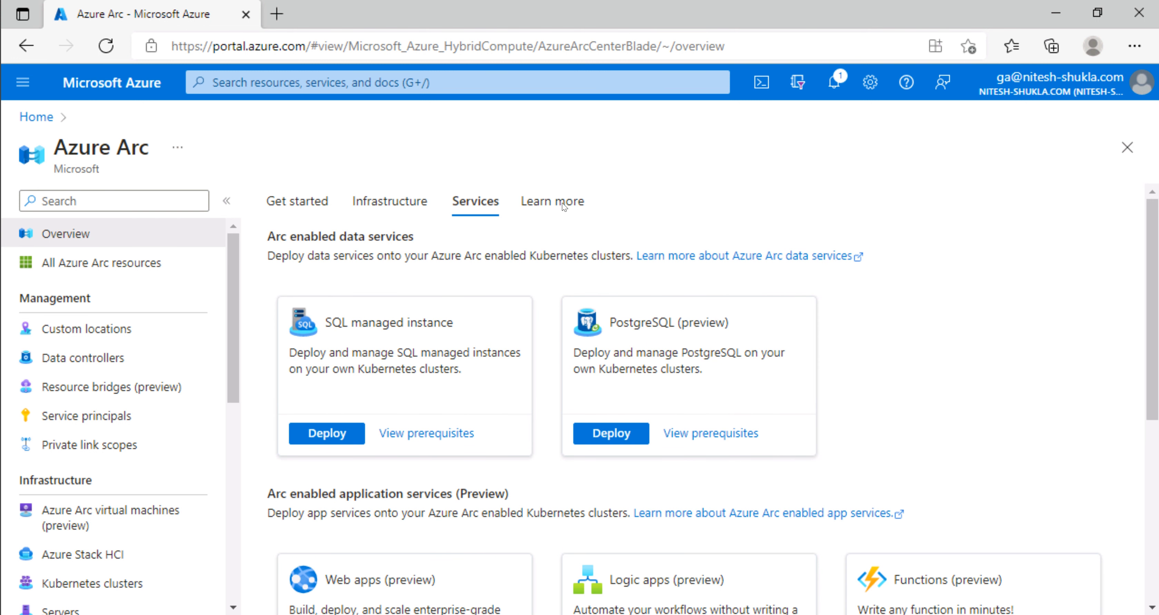
click(374, 206)
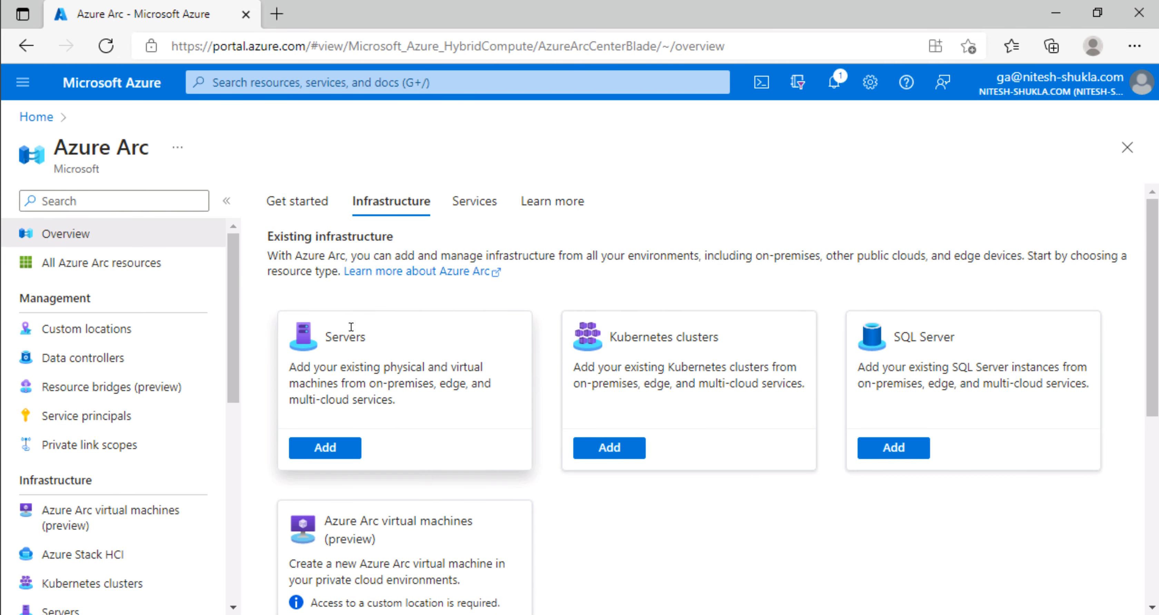
click(326, 448)
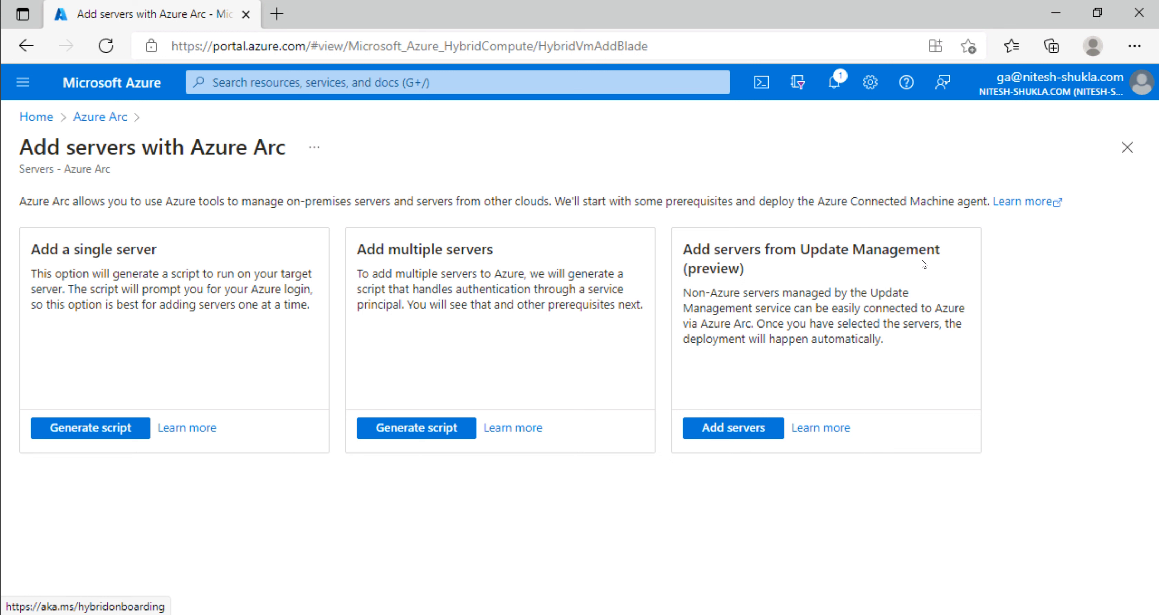
Step: Start single-server onboarding under Azure Pass - Sponsorship and resource group loganalytics-rg
click(84, 430)
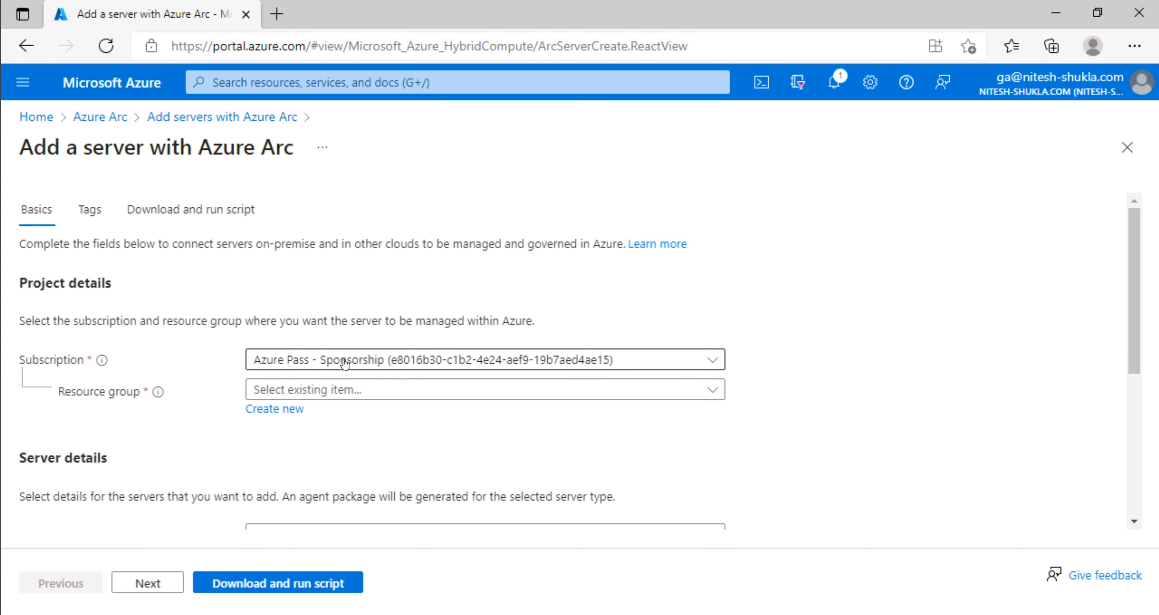
click(345, 363)
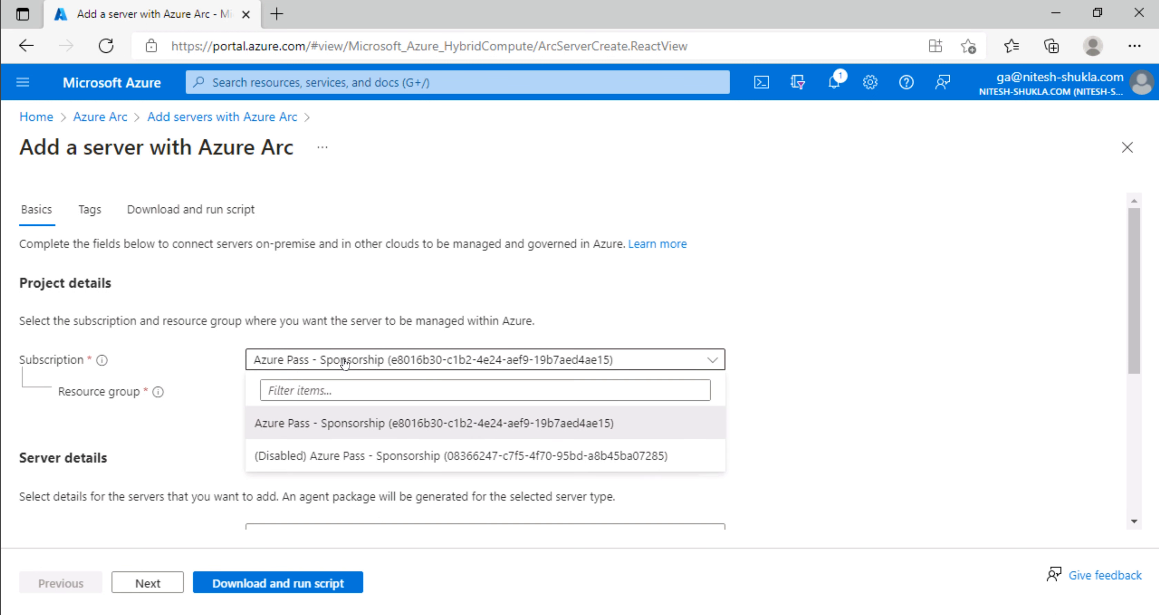
click(324, 410)
click(334, 391)
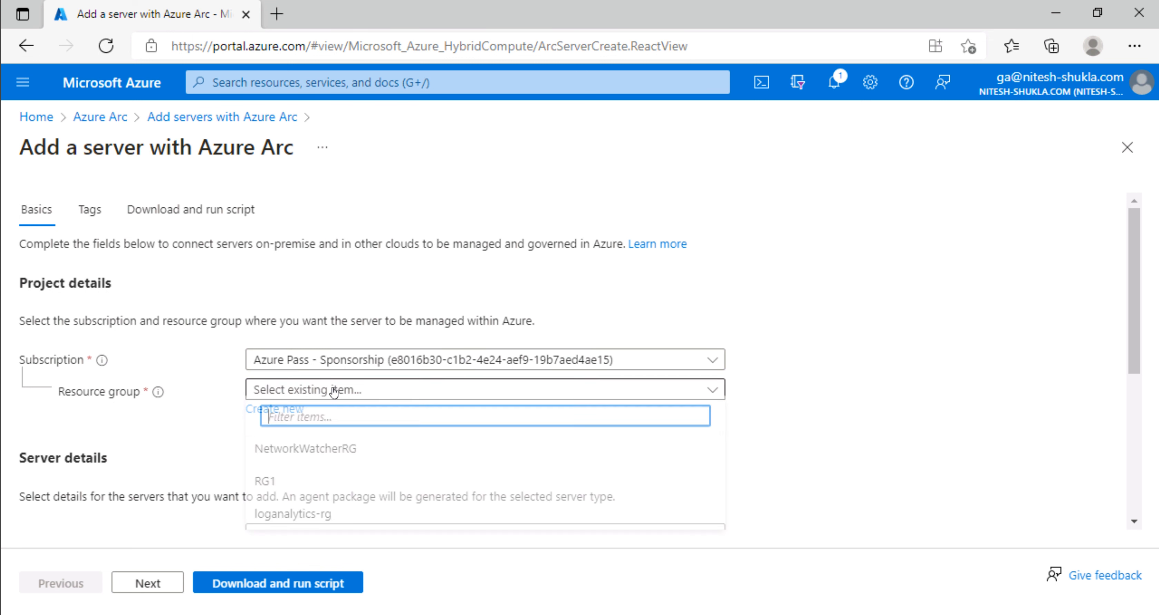
click(280, 520)
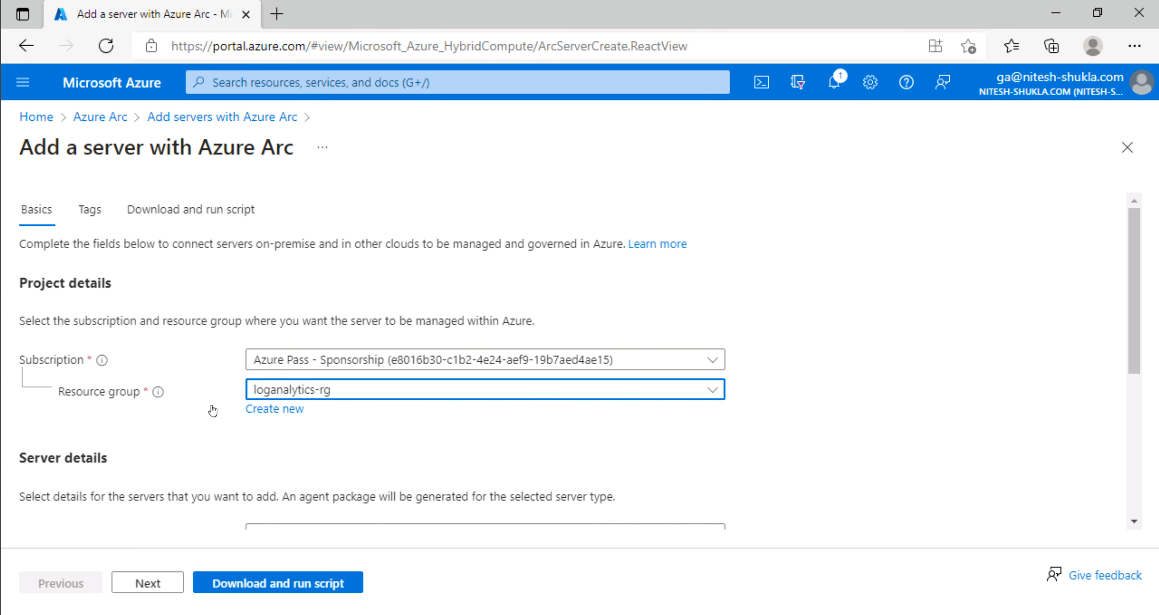
click(284, 435)
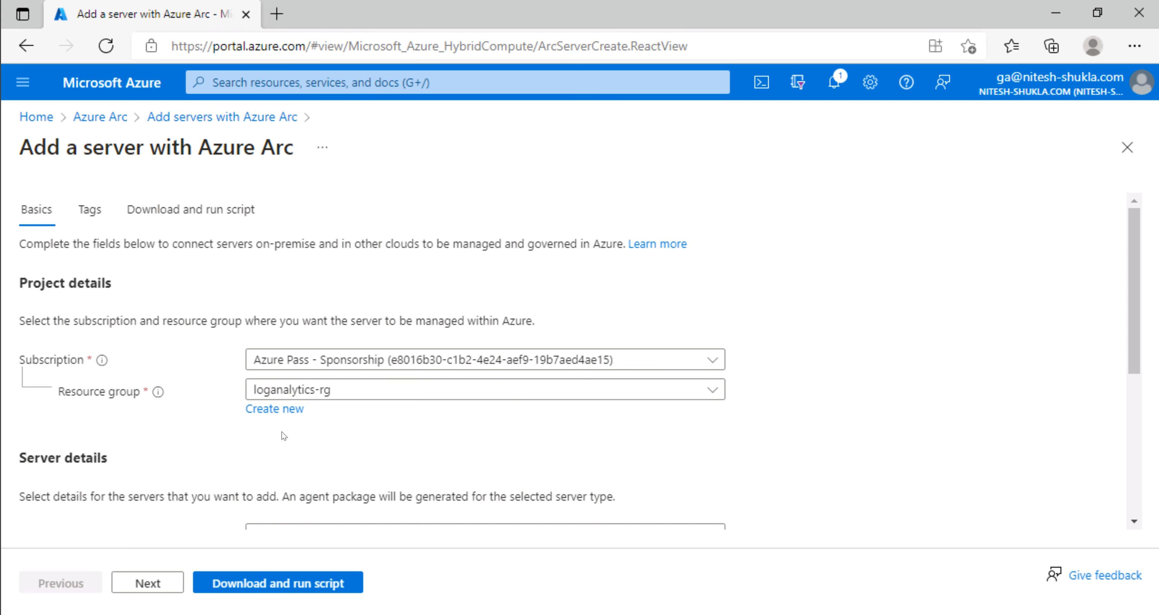
Step: Select Windows as the server's operating system
scroll(270, 436, down, 5)
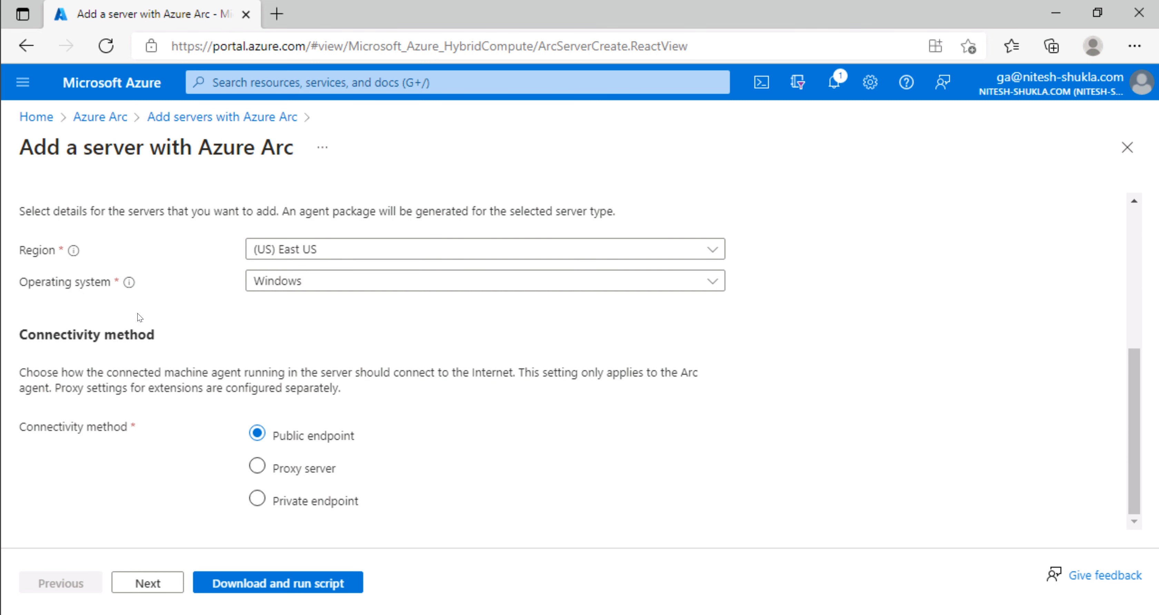
scroll(156, 345, up, 3)
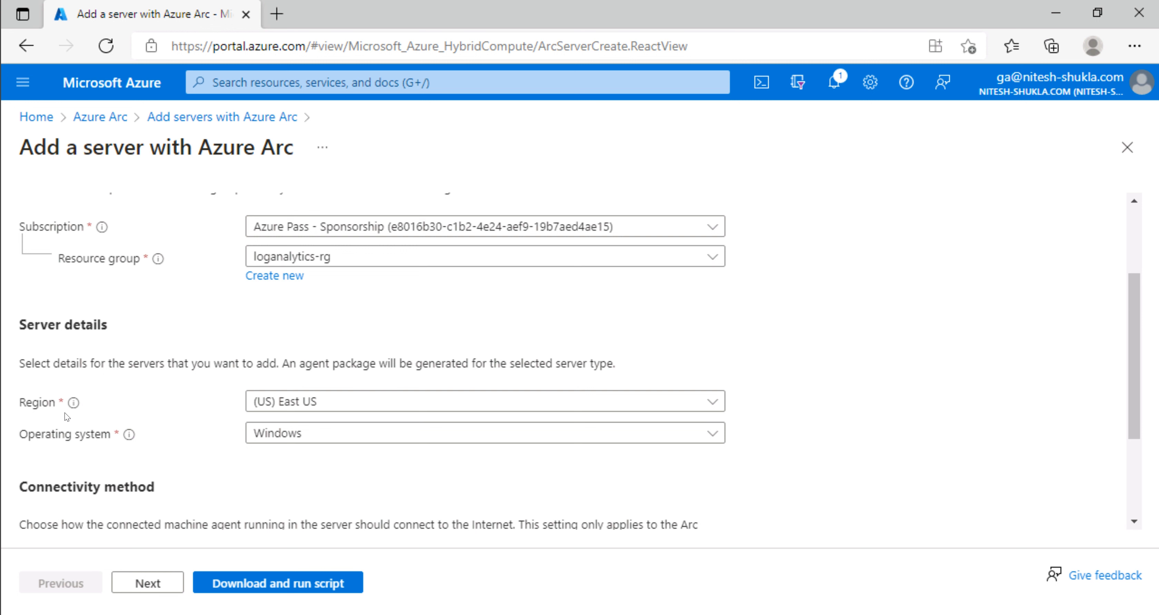
click(308, 436)
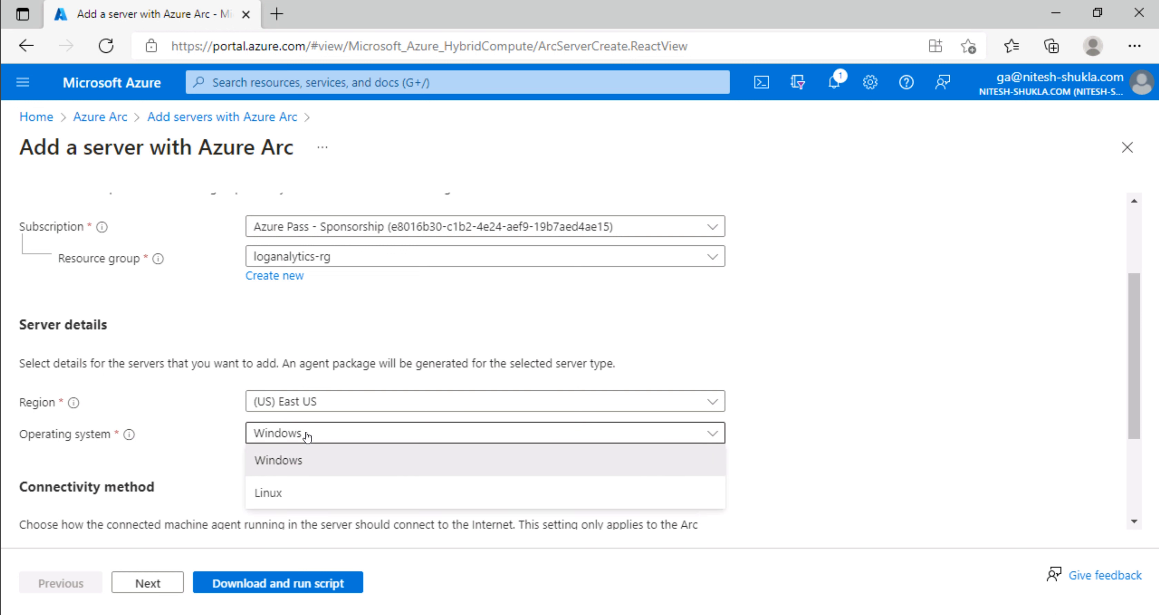
click(234, 452)
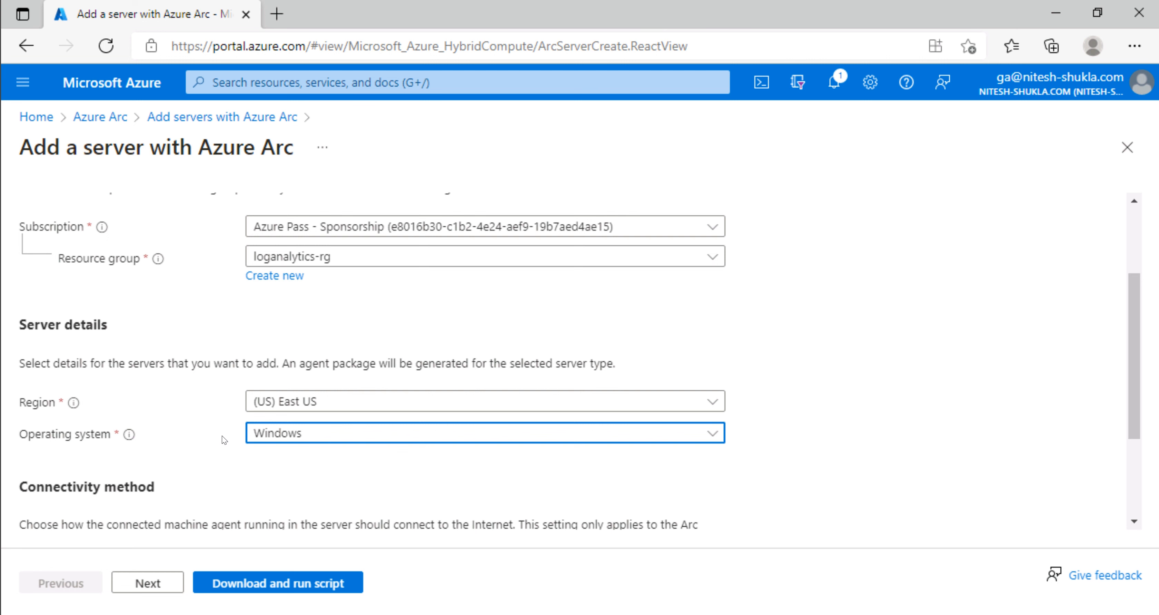
scroll(223, 440, down, 3)
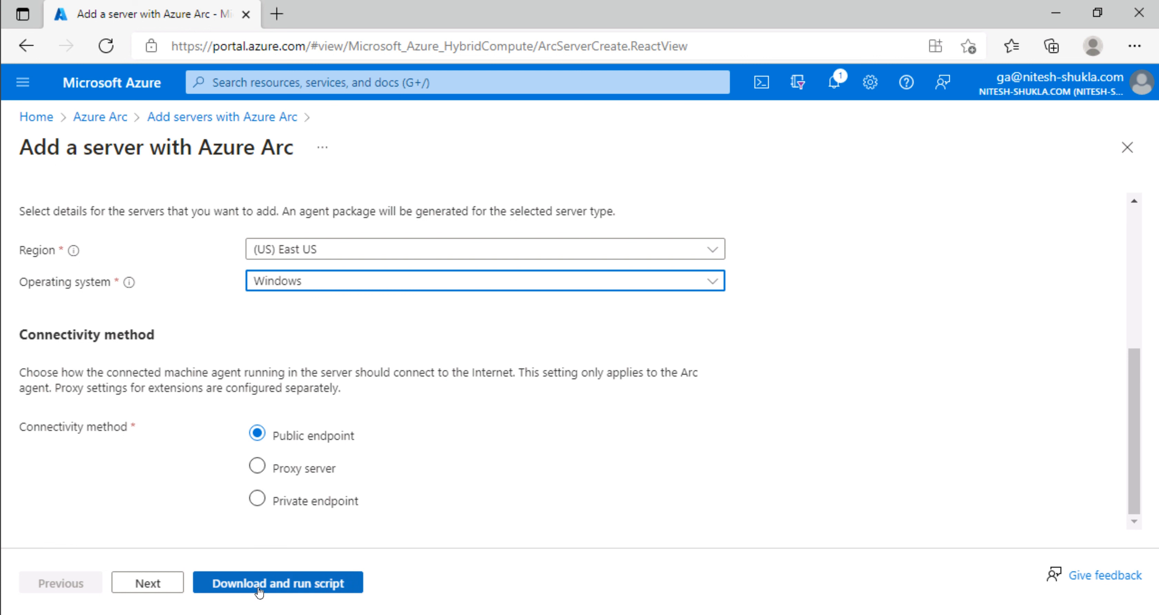
Step: Leave the physical location tags empty and generate the download-and-run script
click(165, 585)
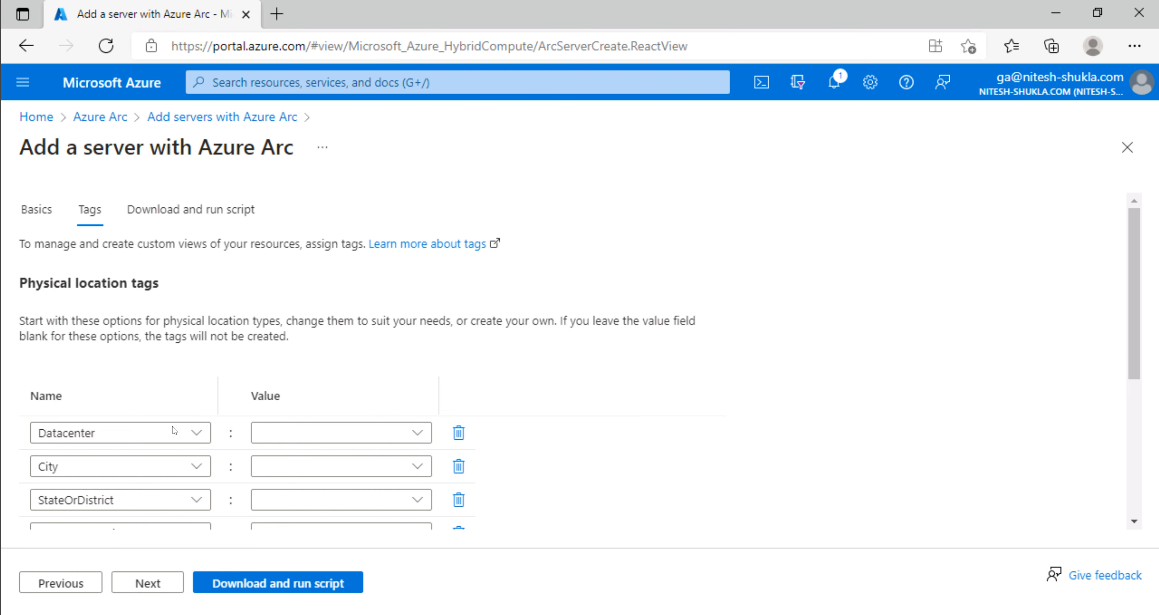
scroll(167, 404, down, 5)
scroll(144, 356, up, 5)
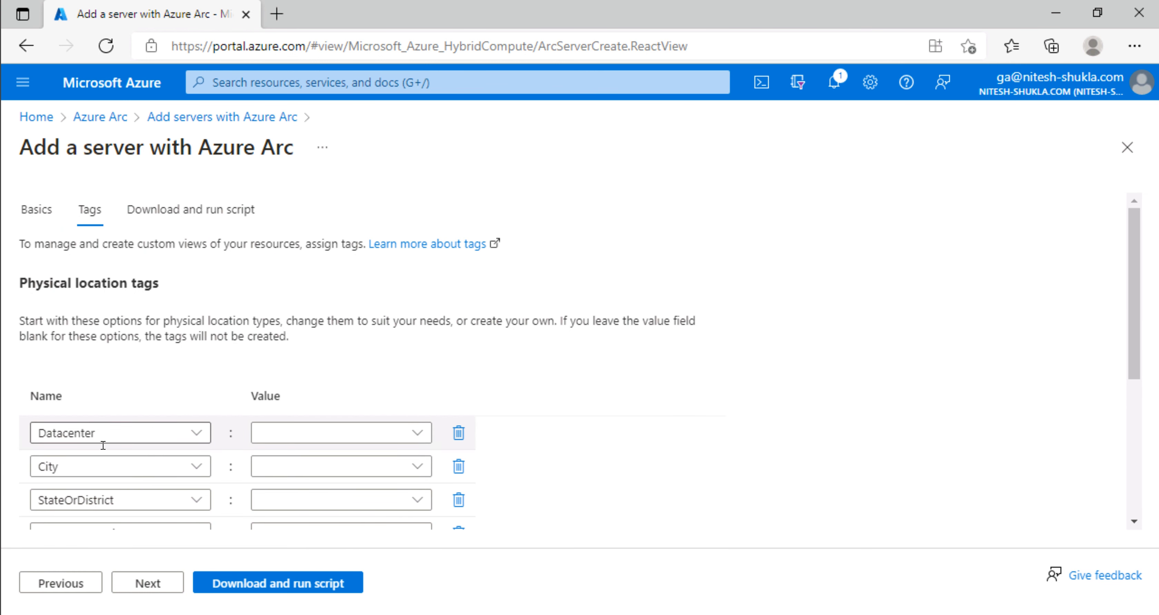
scroll(103, 435, down, 3)
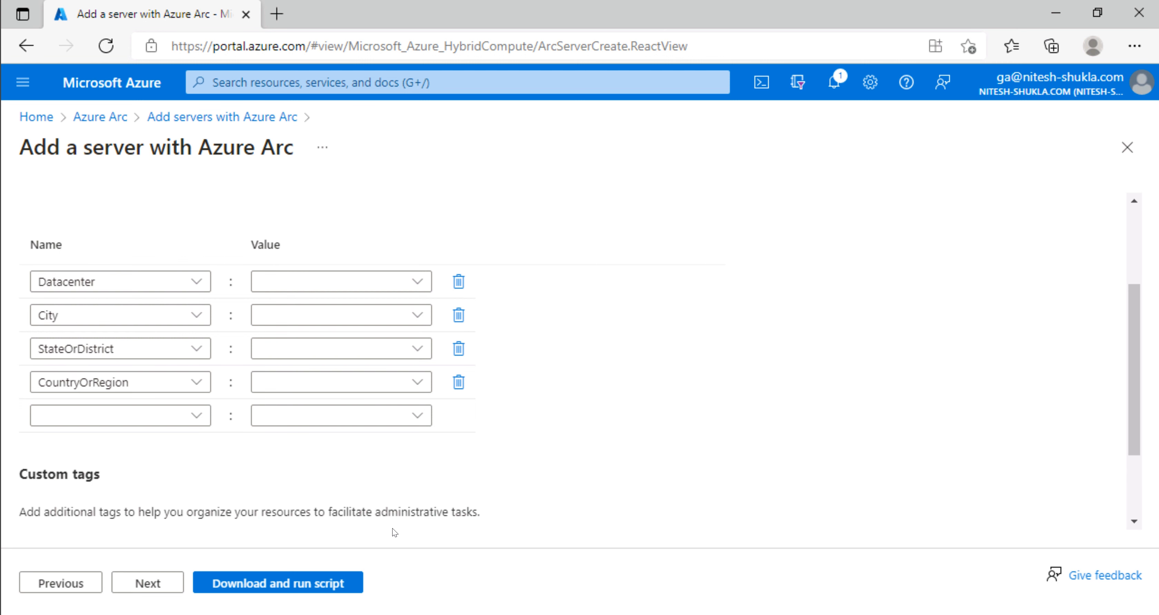
click(287, 583)
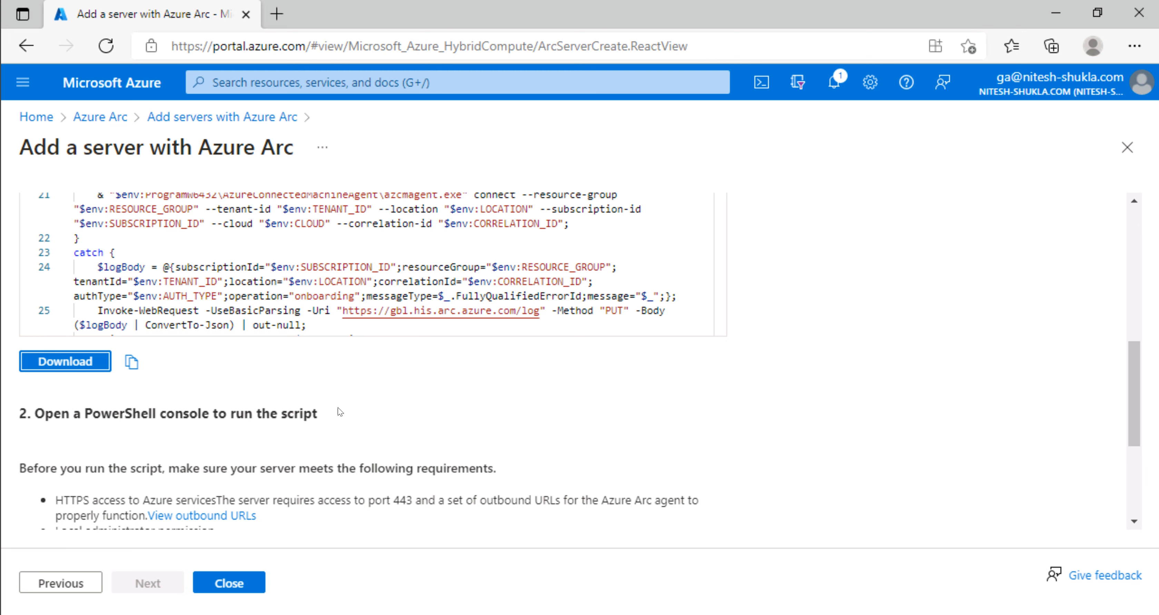
Step: Scroll through the generated PowerShell onboarding script to review it
scroll(282, 377, up, 8)
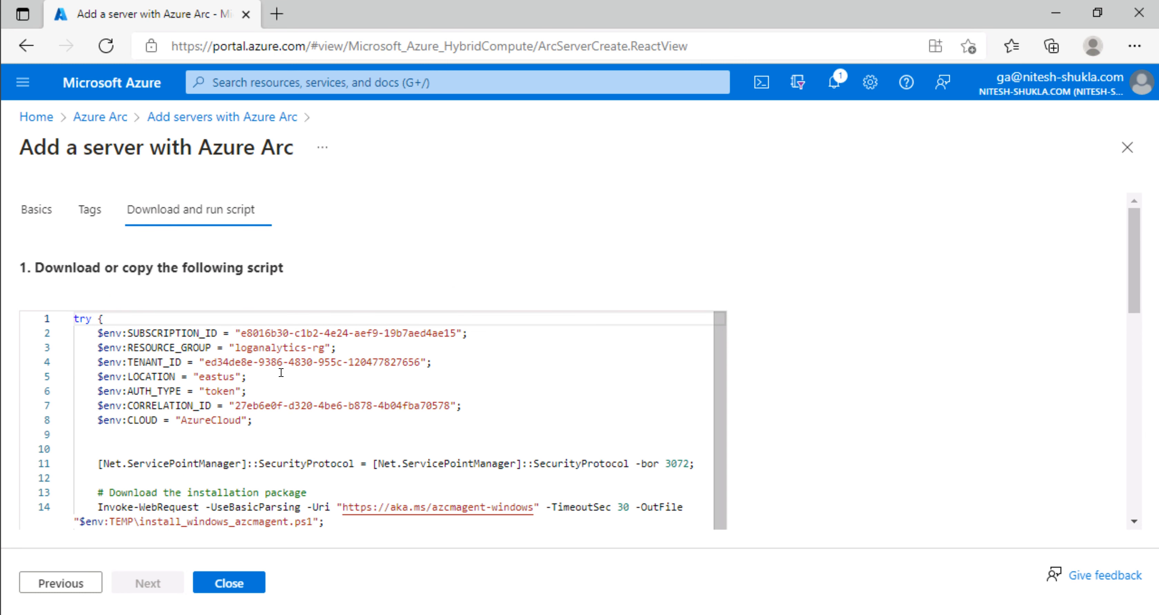
scroll(283, 376, down, 8)
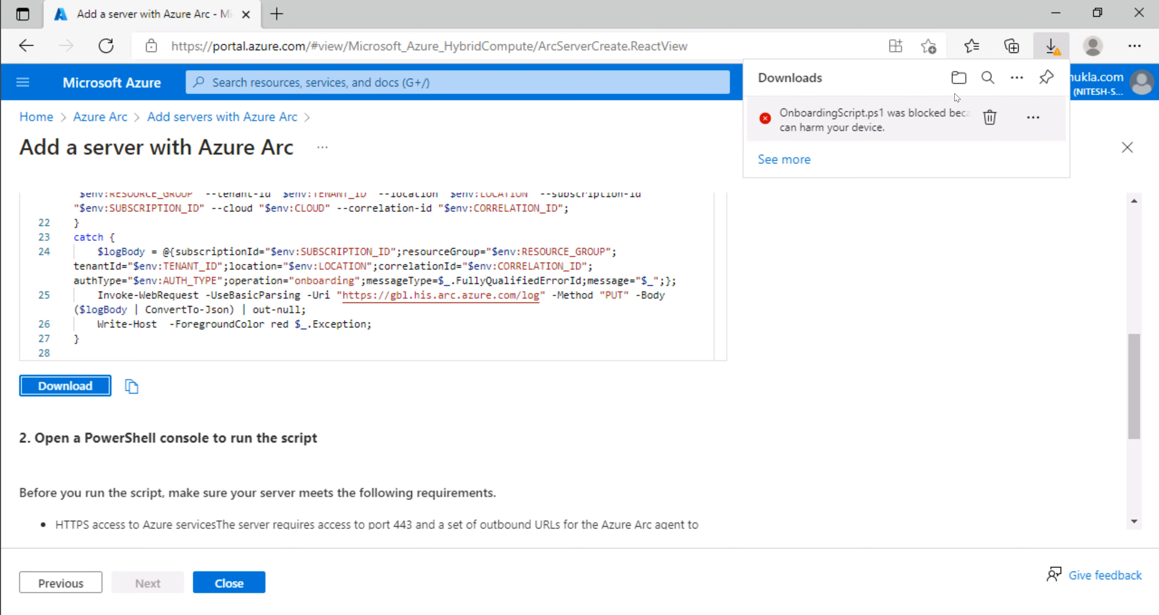
Step: Keep the blocked OnboardingScript.ps1 download in Edge and show it in its folder
click(960, 79)
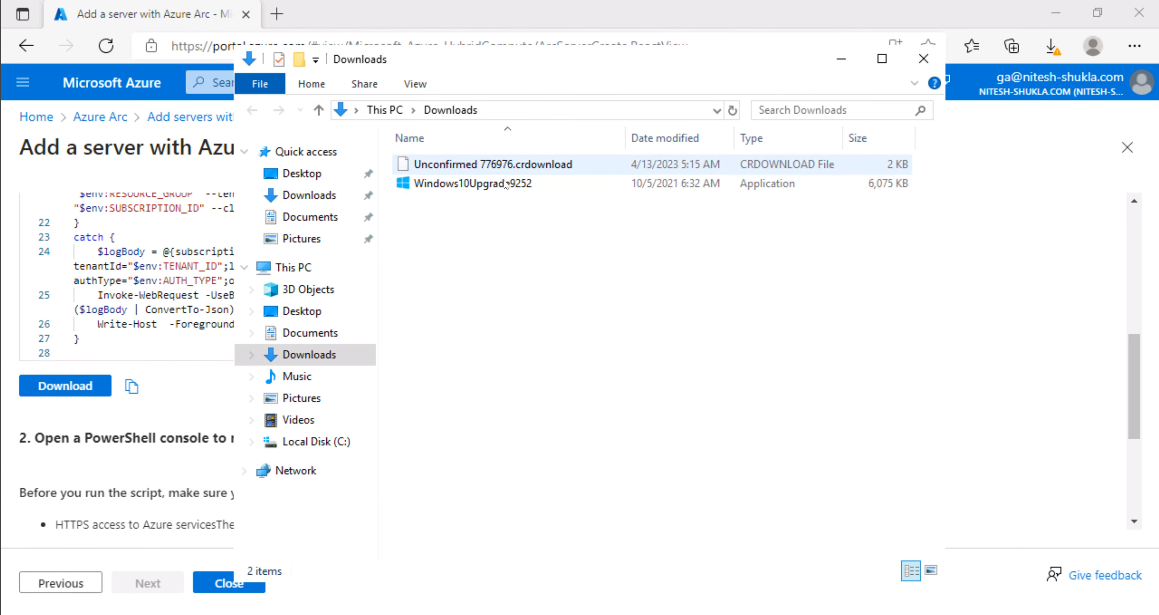
click(518, 183)
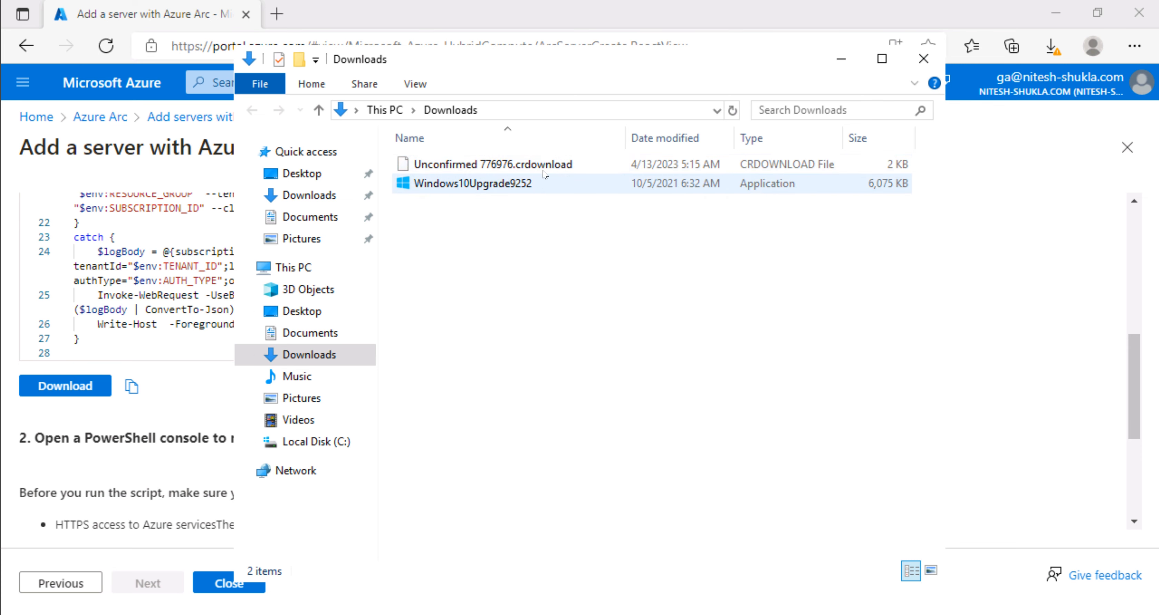
click(1059, 55)
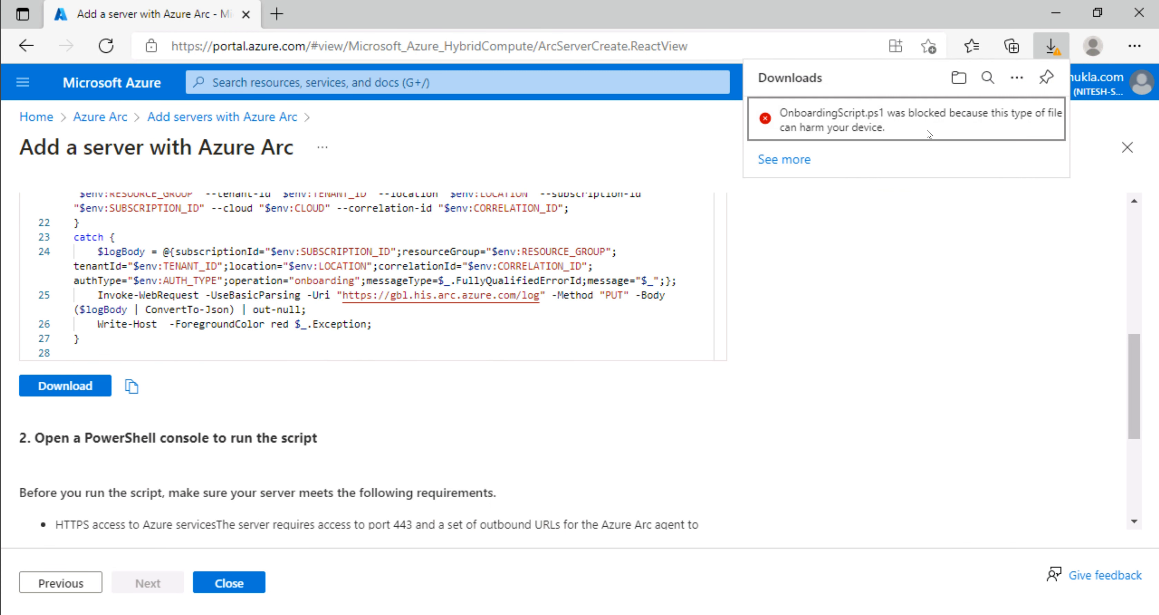
click(798, 161)
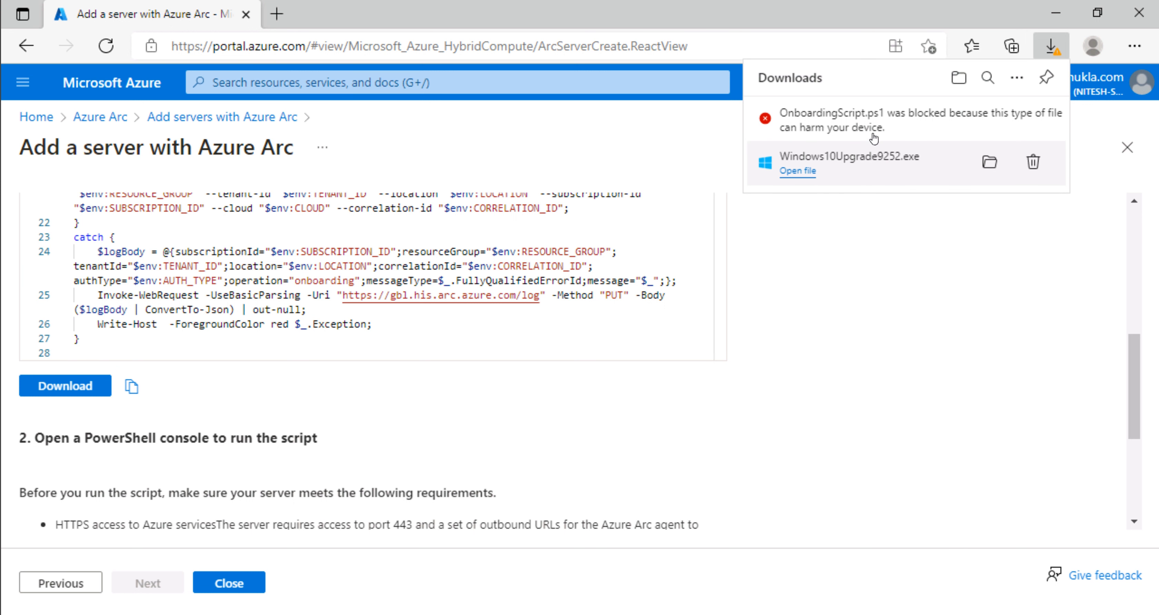
mouse_move(914, 122)
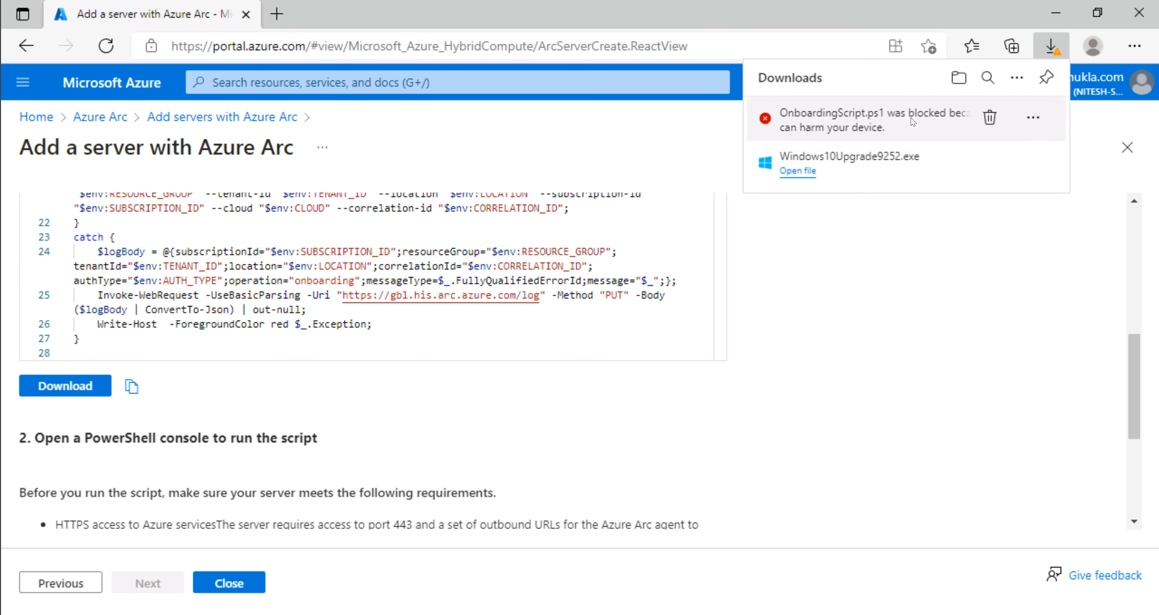
click(1034, 120)
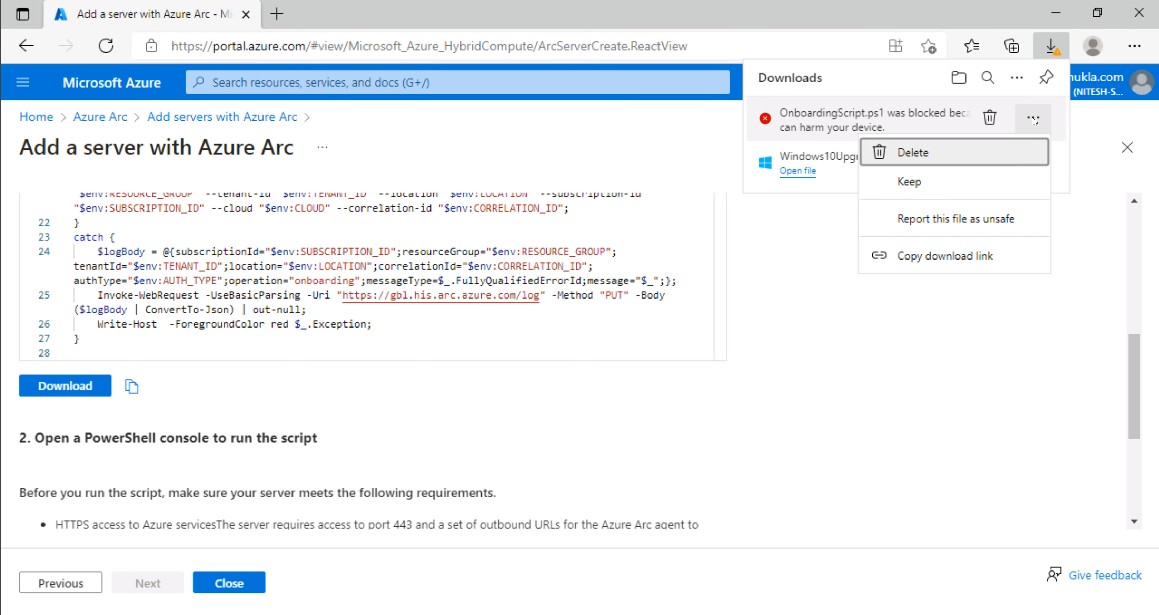
click(925, 184)
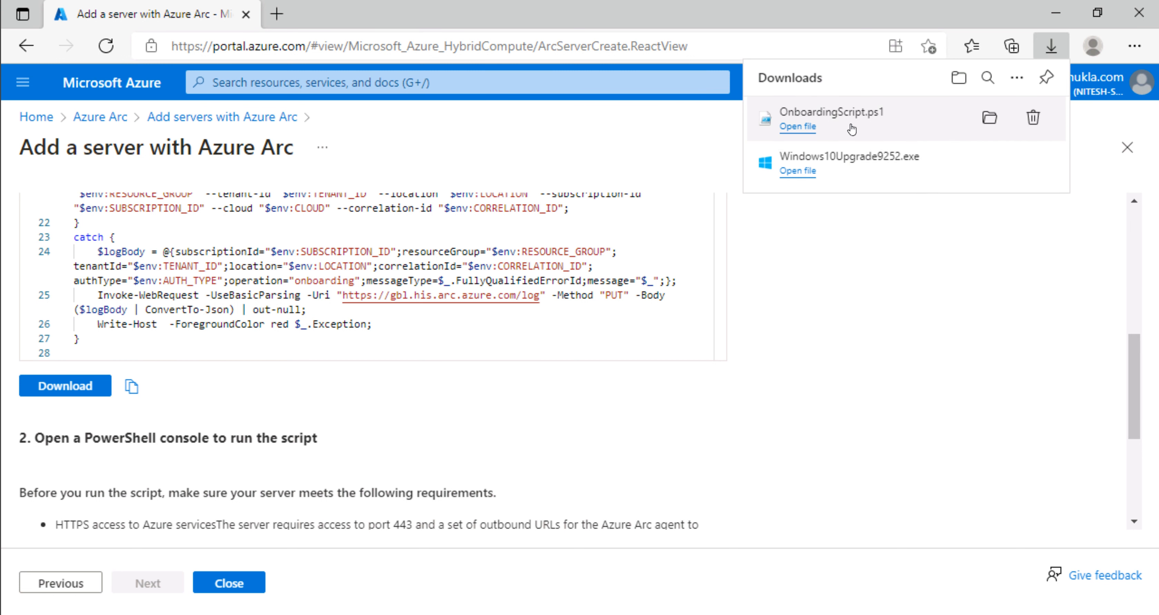
click(989, 118)
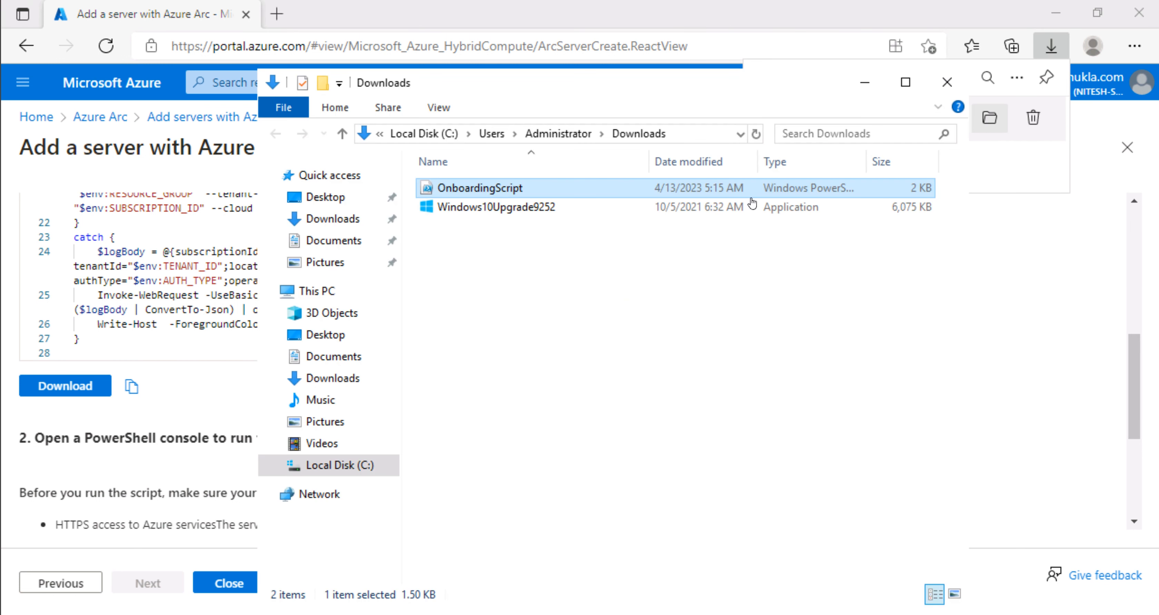
Step: Run OnboardingScript with PowerShell and accept the security warning to start the Connected Machine Agent install
right_click(506, 188)
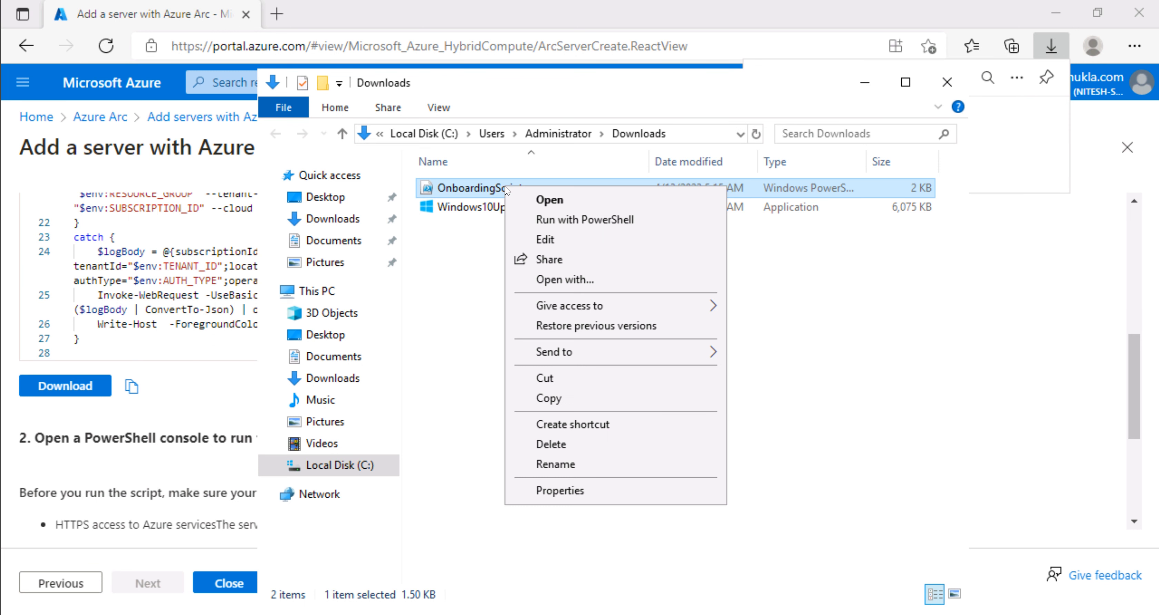
click(593, 226)
click(611, 336)
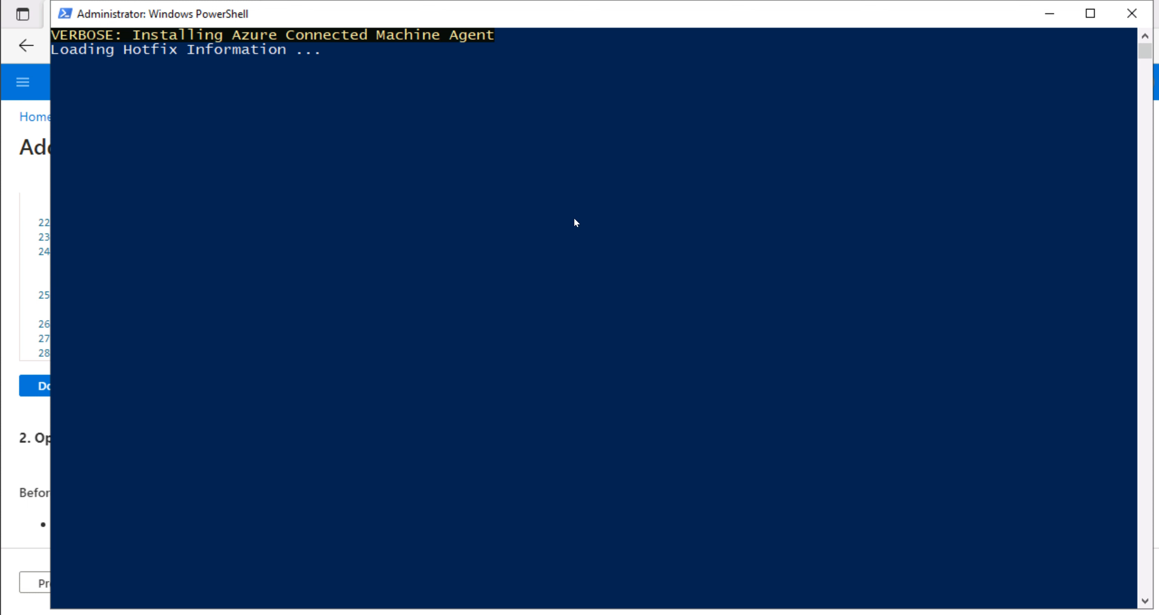
click(542, 222)
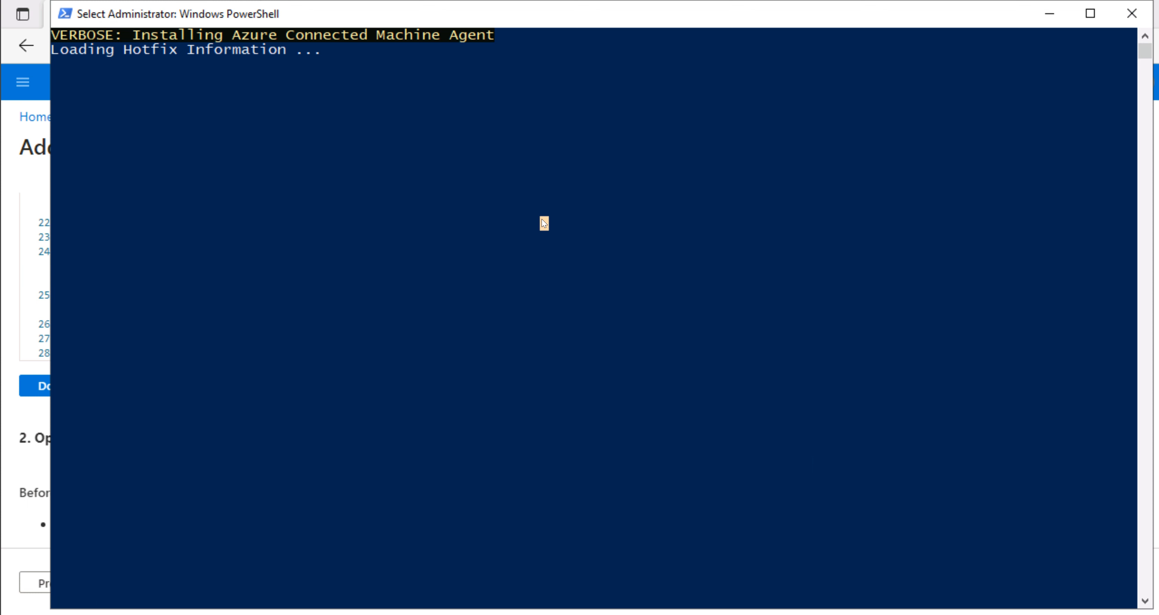
key(Return)
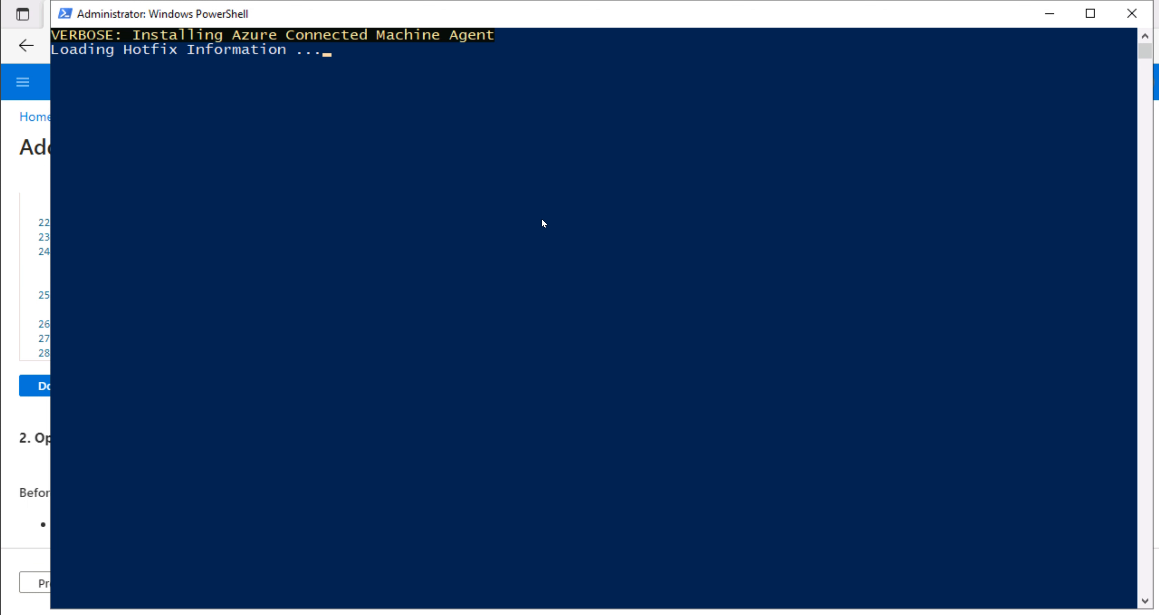
click(554, 205)
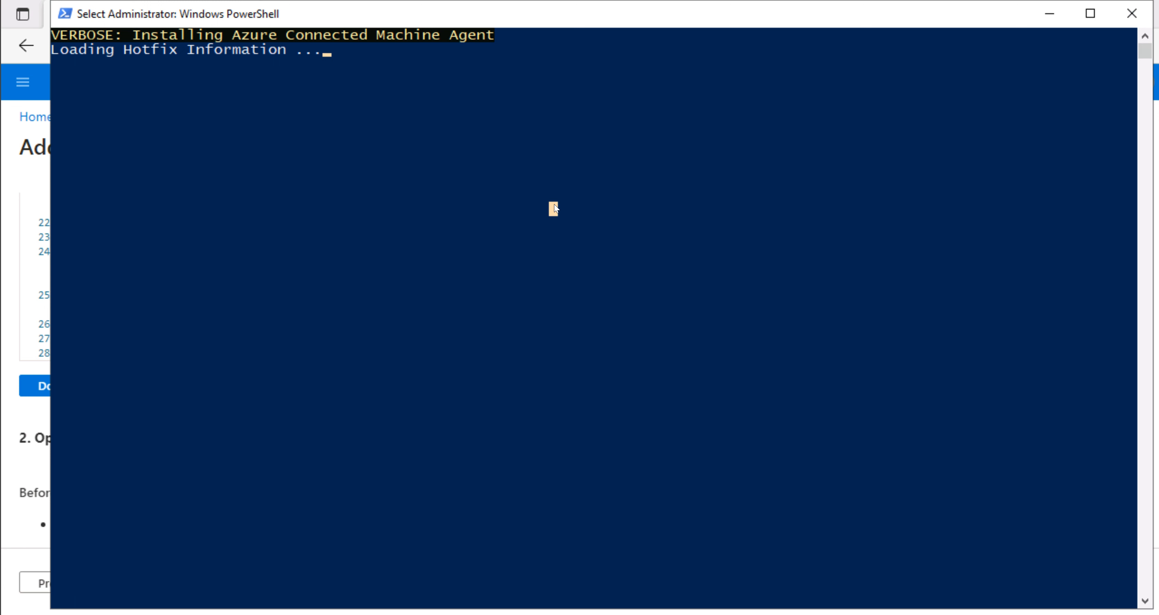
key(Escape)
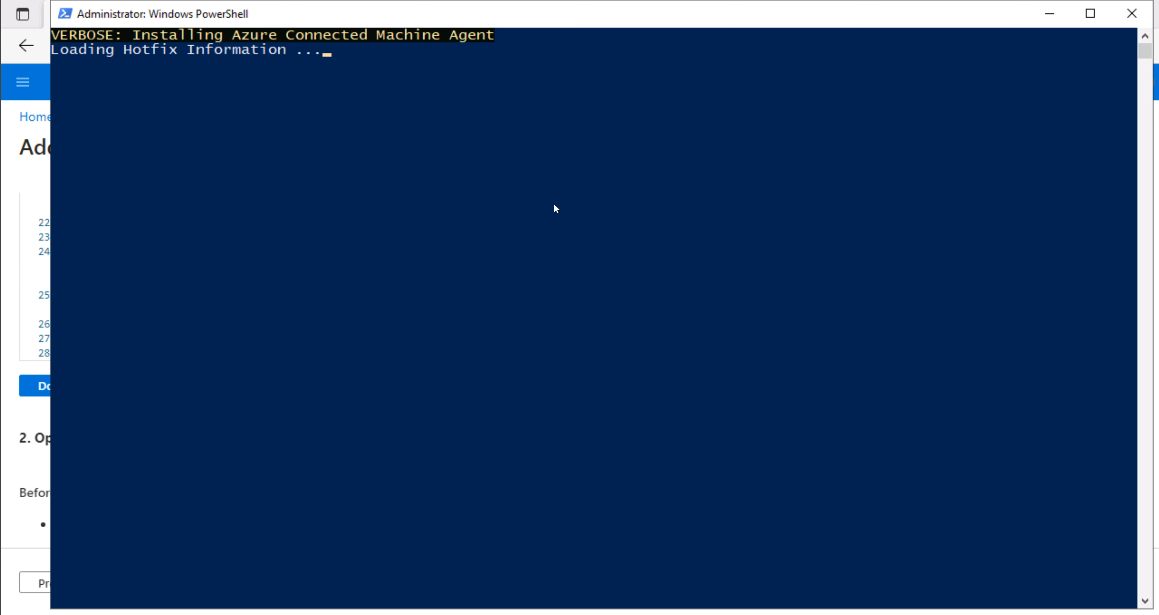